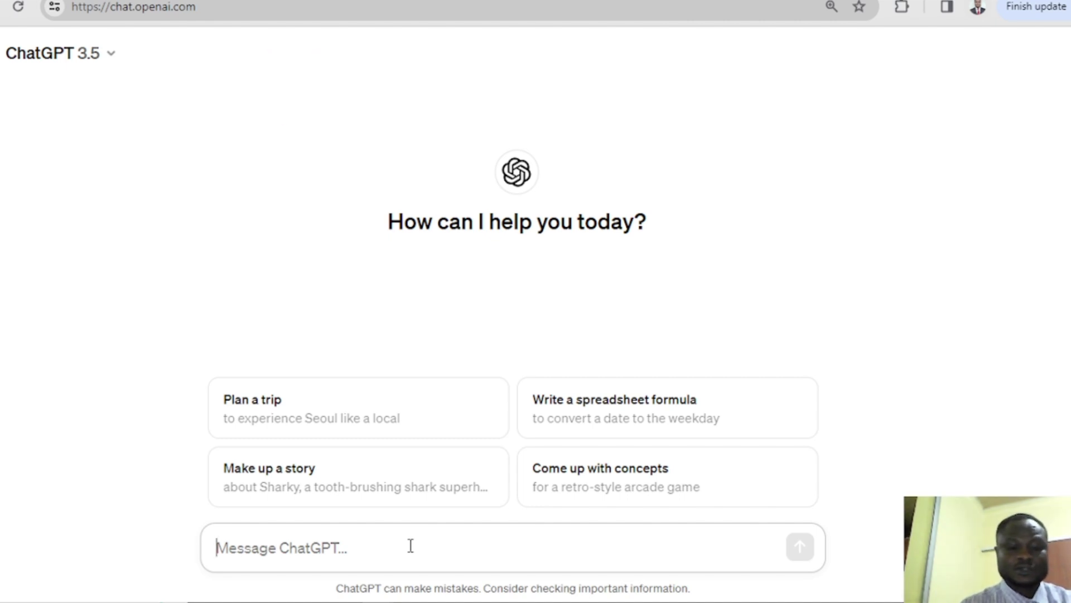
Step: Send ChatGPT the prompt "Create 10 slides on Drunk Elephant"
{"action": "type", "text": "Create"}
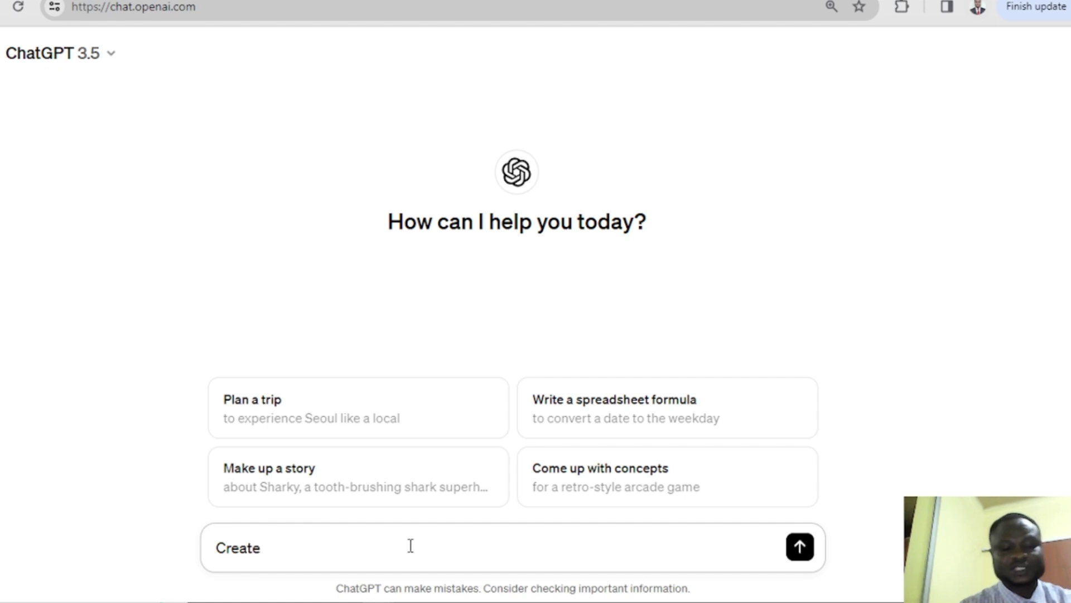
{"action": "type", "text": " 10 slid"}
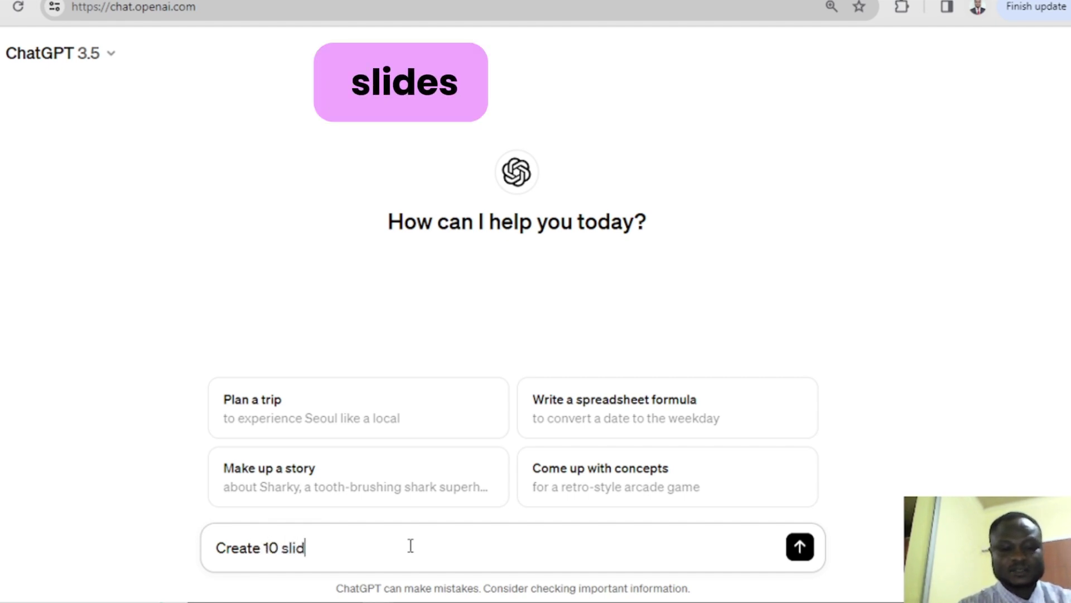
{"action": "type", "text": "es on "}
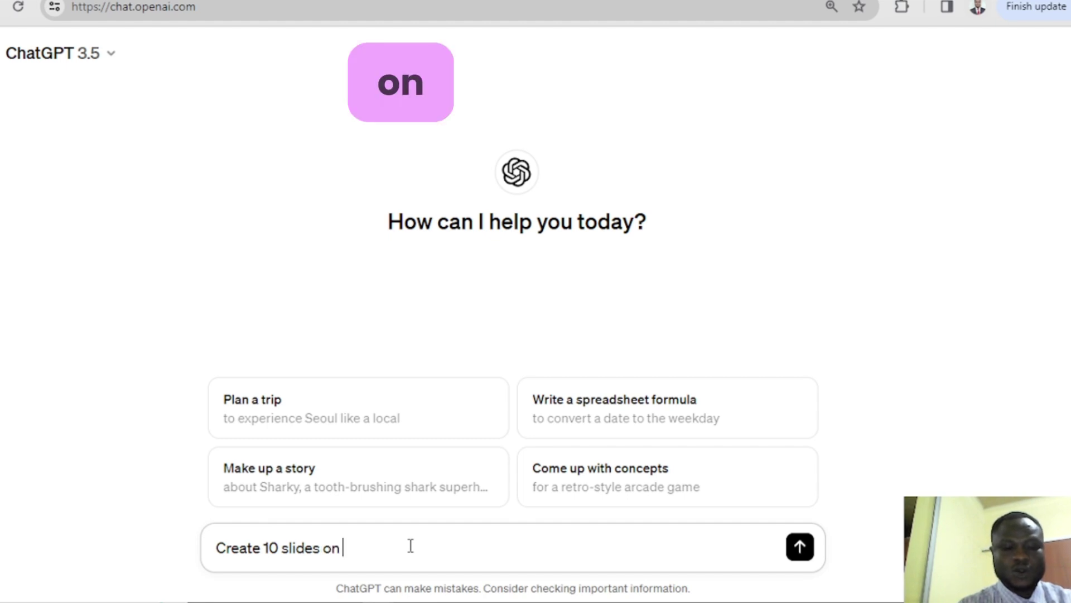
{"action": "type", "text": "Drunk E"}
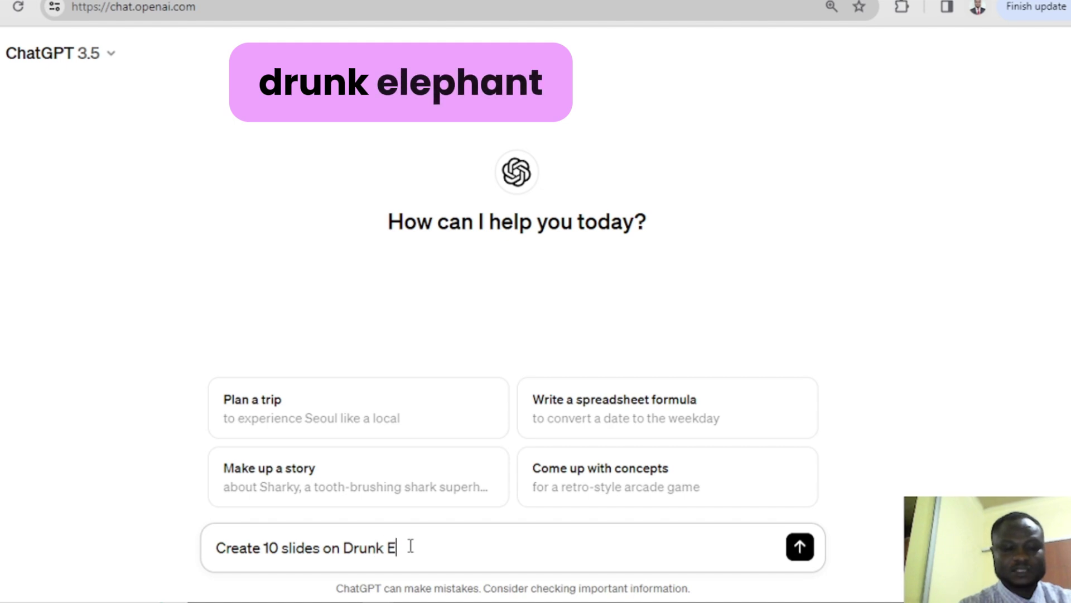
{"action": "type", "text": "lephant"}
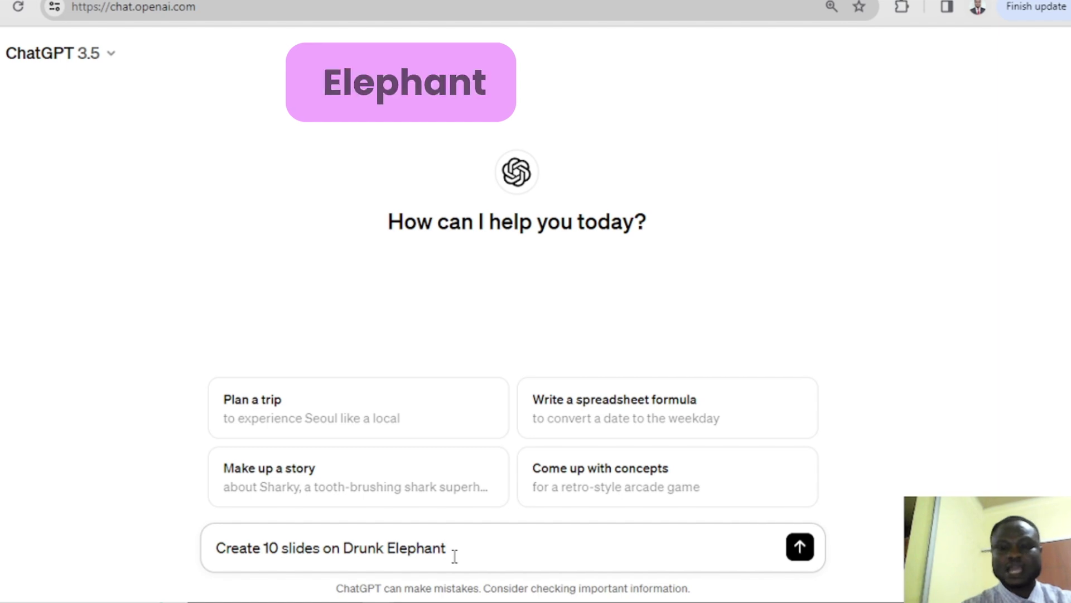
{"action": "key", "text": "Return"}
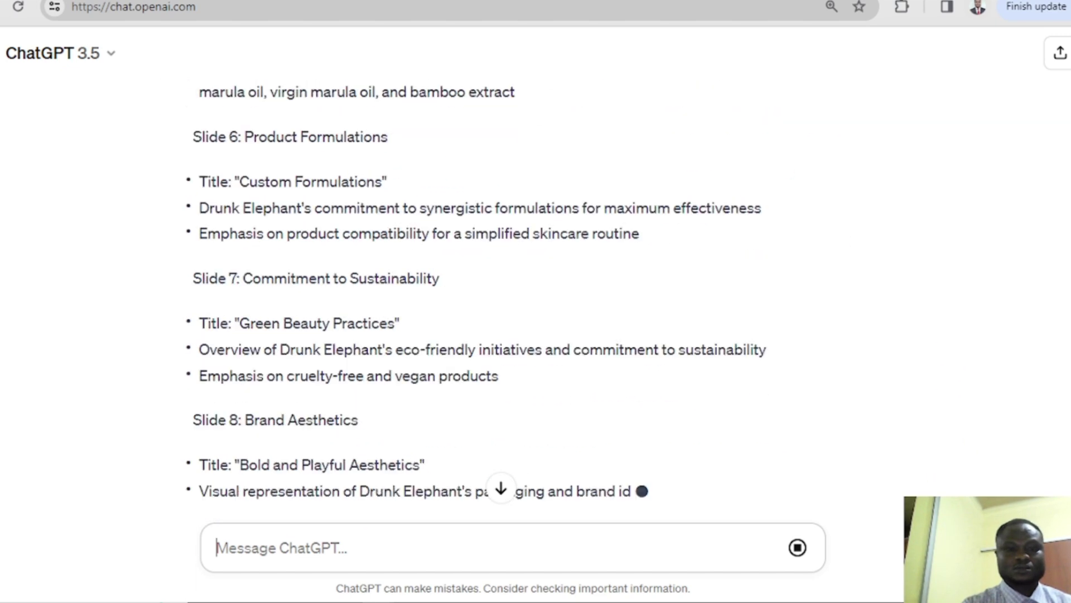
Step: Review the generated outline and select all of its text, from the Slide 1 heading to the end of Slide 10
{"action": "scroll", "coordinate": [1063, 282], "scroll_direction": "up", "scroll_amount": 15}
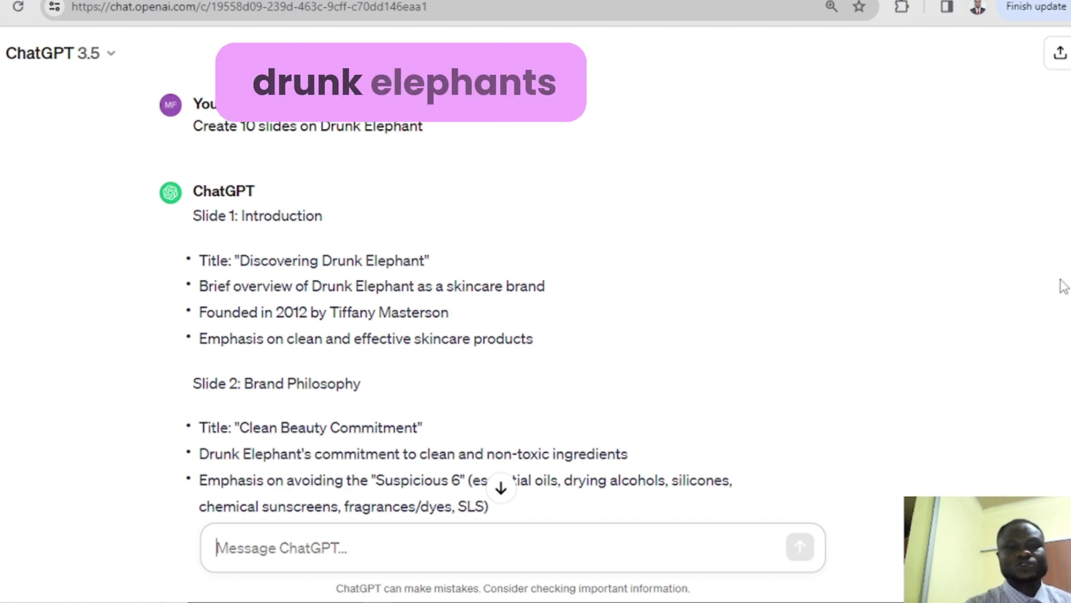
{"action": "scroll", "coordinate": [1063, 282], "scroll_direction": "down", "scroll_amount": 12}
{"action": "scroll", "coordinate": [1063, 281], "scroll_direction": "down", "scroll_amount": 7}
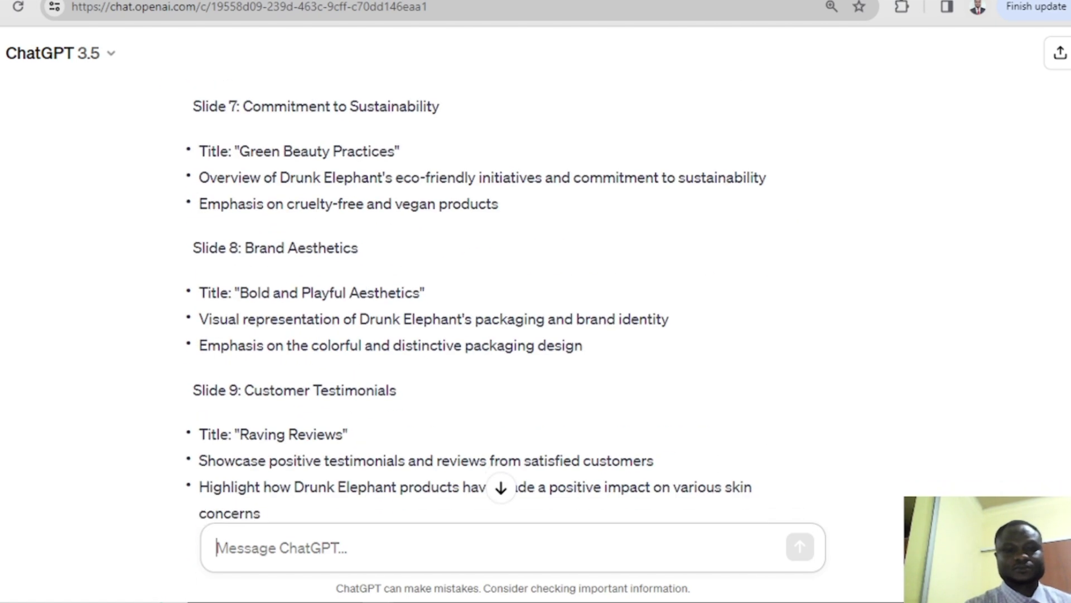
{"action": "scroll", "coordinate": [1063, 281], "scroll_direction": "up", "scroll_amount": 15}
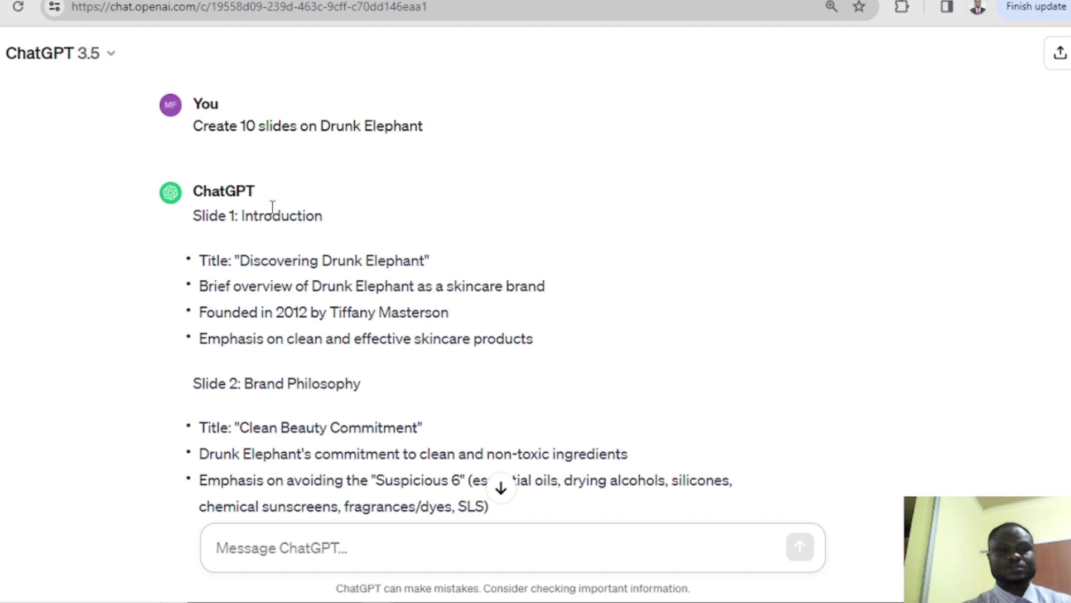
{"action": "left_click_drag", "start_coordinate": [196, 214], "coordinate": [377, 410]}
{"action": "left_click_drag", "start_coordinate": [410, 450], "coordinate": [687, 435]}
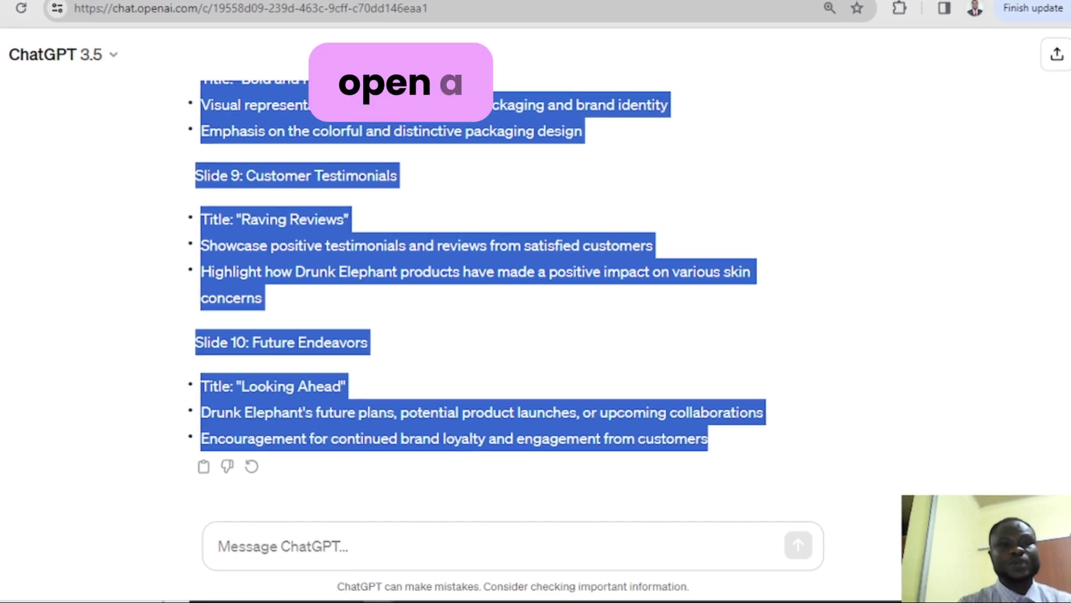
Step: Create a blank Word document online by opening word.new in a new browser tab
{"action": "key", "text": "ctrl+t"}
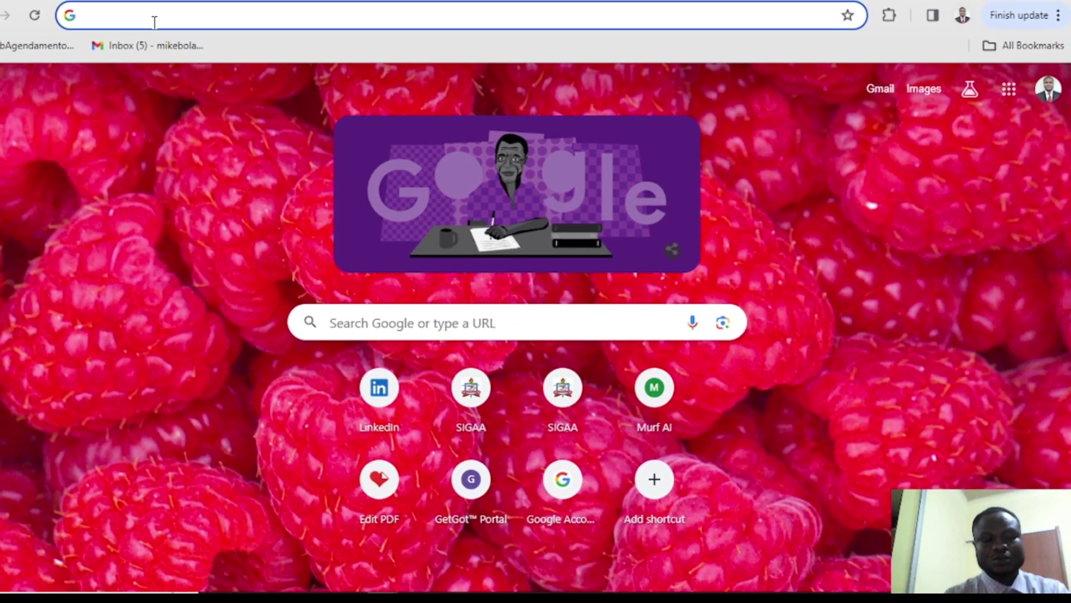
{"action": "type", "text": "word.new"}
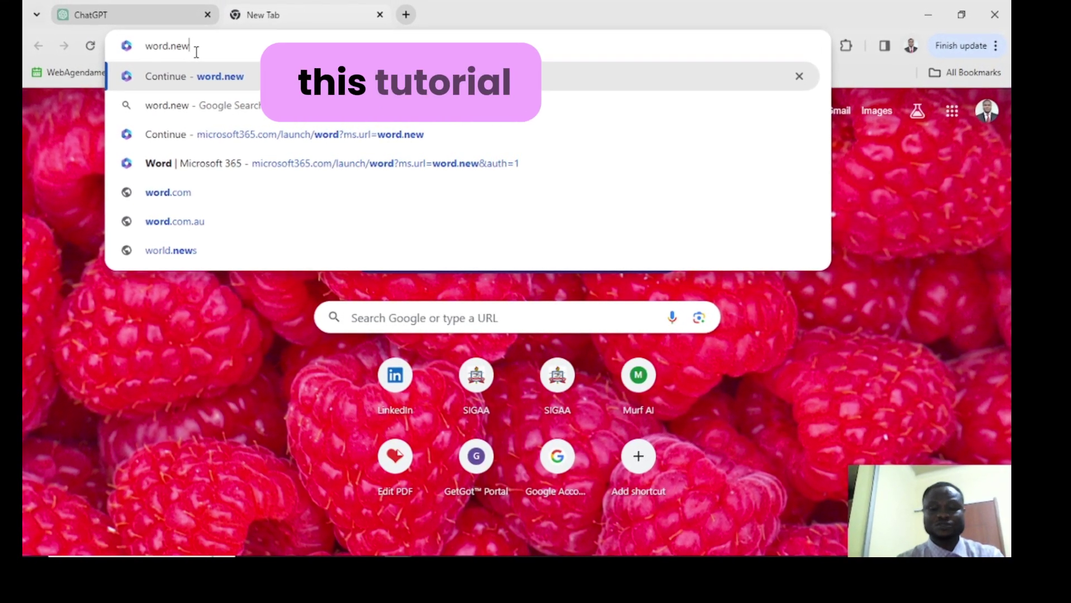
{"action": "key", "text": "Return"}
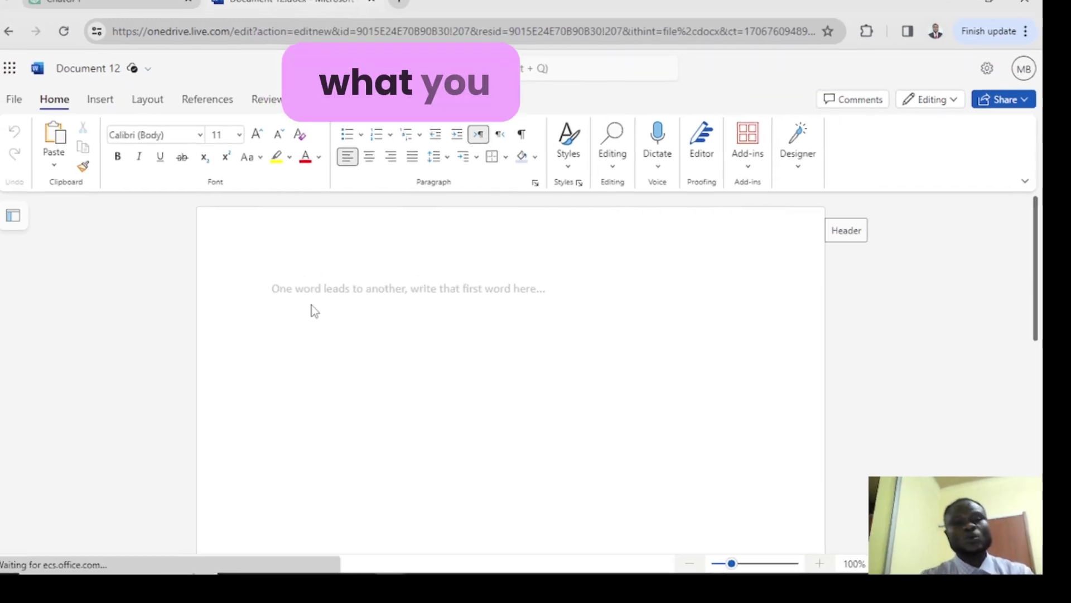
Step: Paste the ten-slide outline into the blank document and close the Designer suggestions
{"action": "right_click", "coordinate": [296, 290]}
{"action": "left_click", "coordinate": [105, 361]}
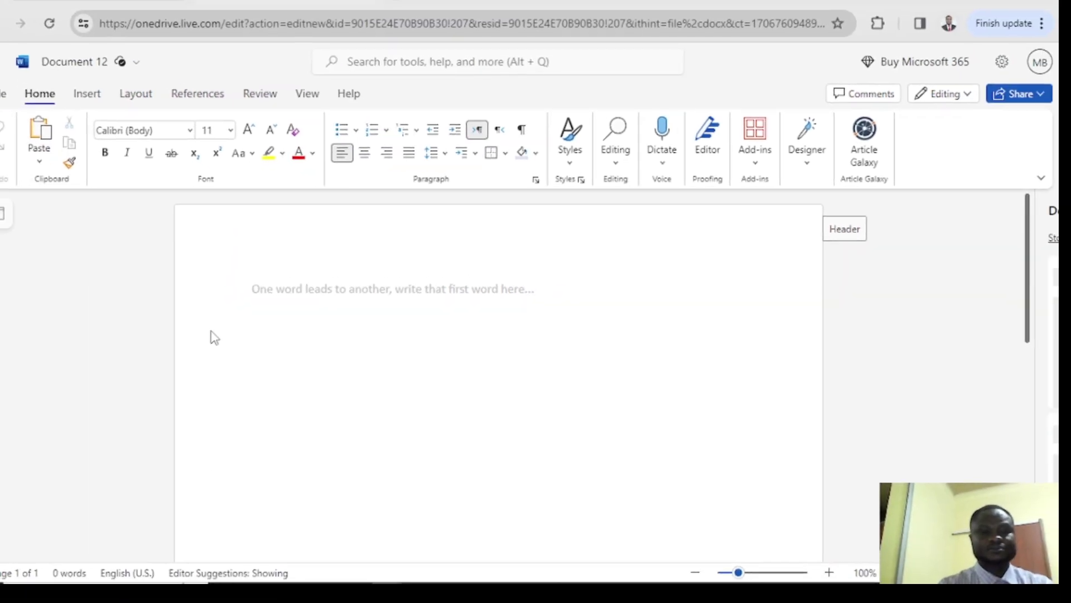
{"action": "key", "text": "ctrl+v"}
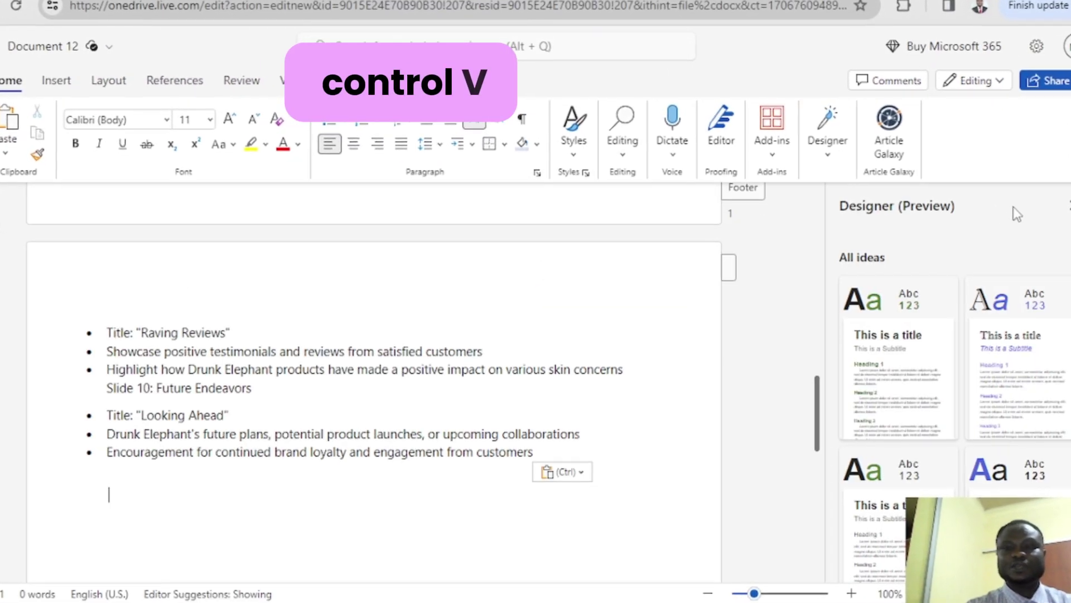
{"action": "left_click", "coordinate": [1068, 205]}
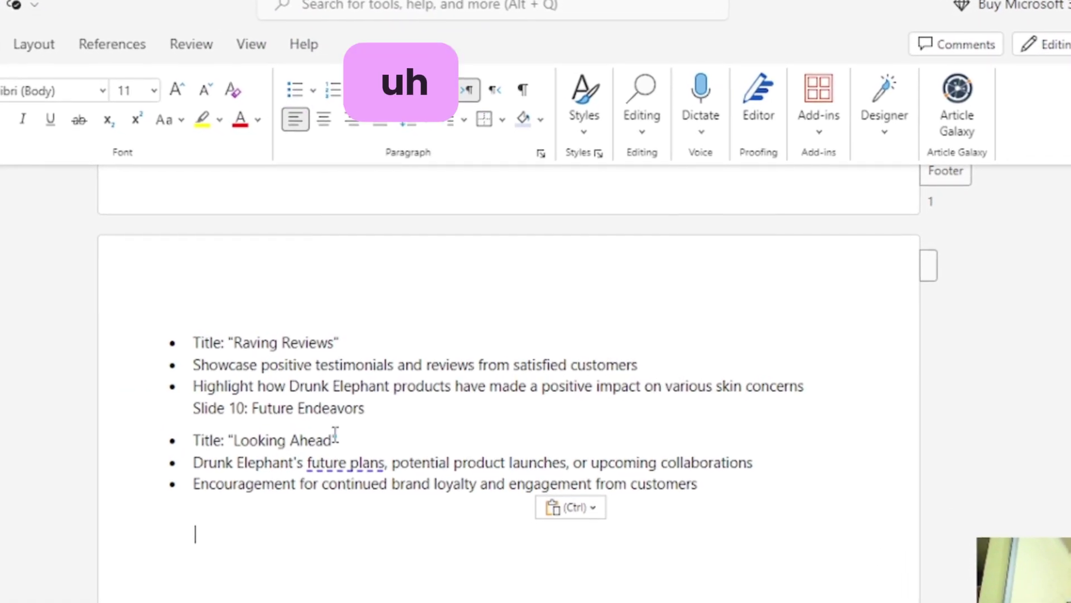
{"action": "left_click_drag", "start_coordinate": [330, 444], "coordinate": [168, 447]}
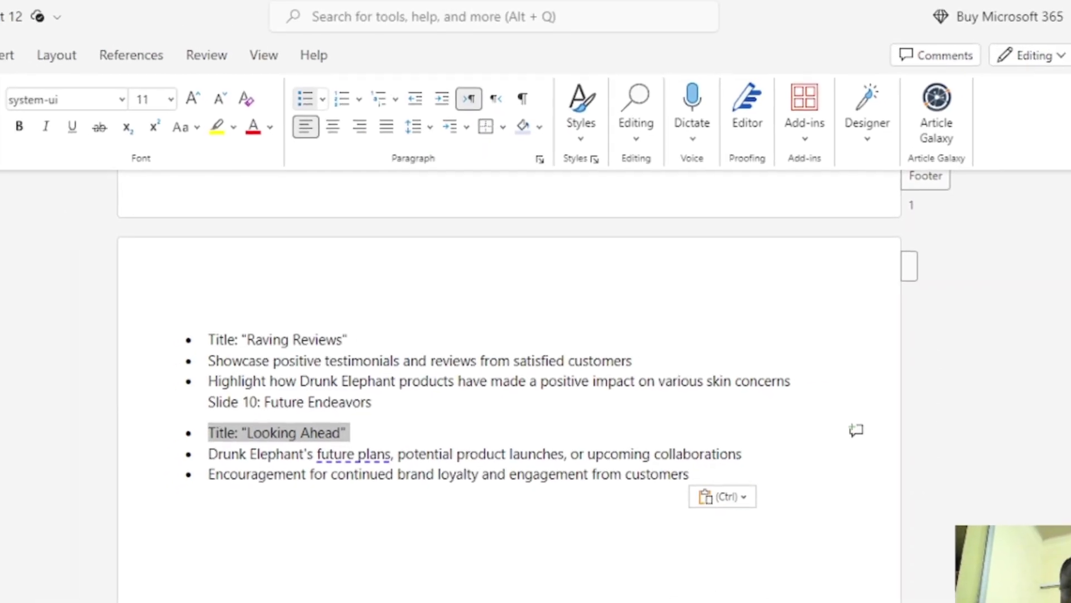
Step: Remove the word "Slide" from the first heading so it reads "1: Introduction"
{"action": "scroll", "coordinate": [1056, 357], "scroll_direction": "up", "scroll_amount": 5}
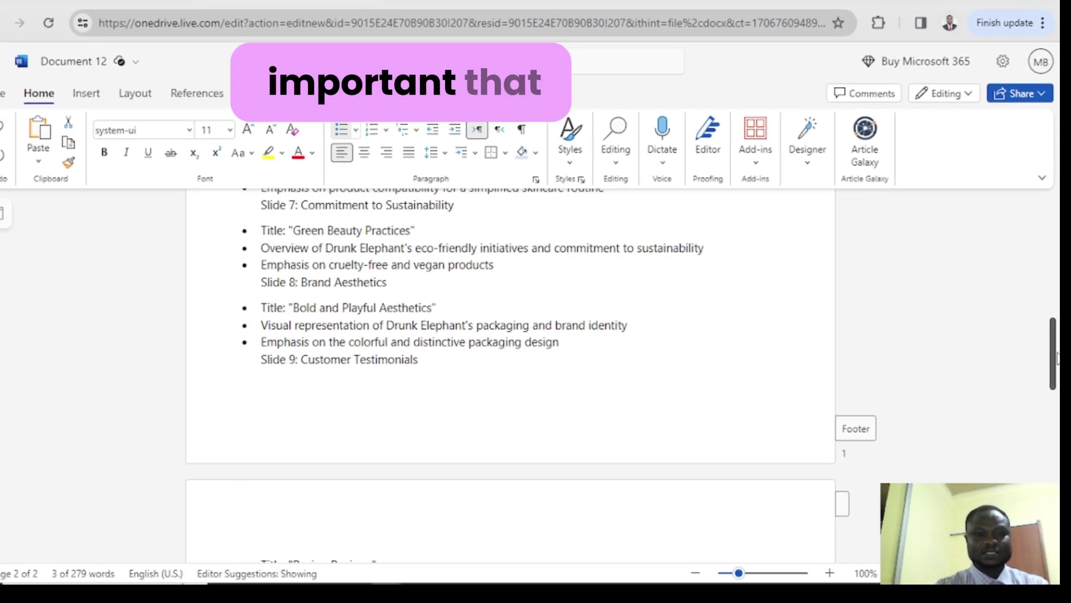
{"action": "scroll", "coordinate": [1056, 357], "scroll_direction": "up", "scroll_amount": 4}
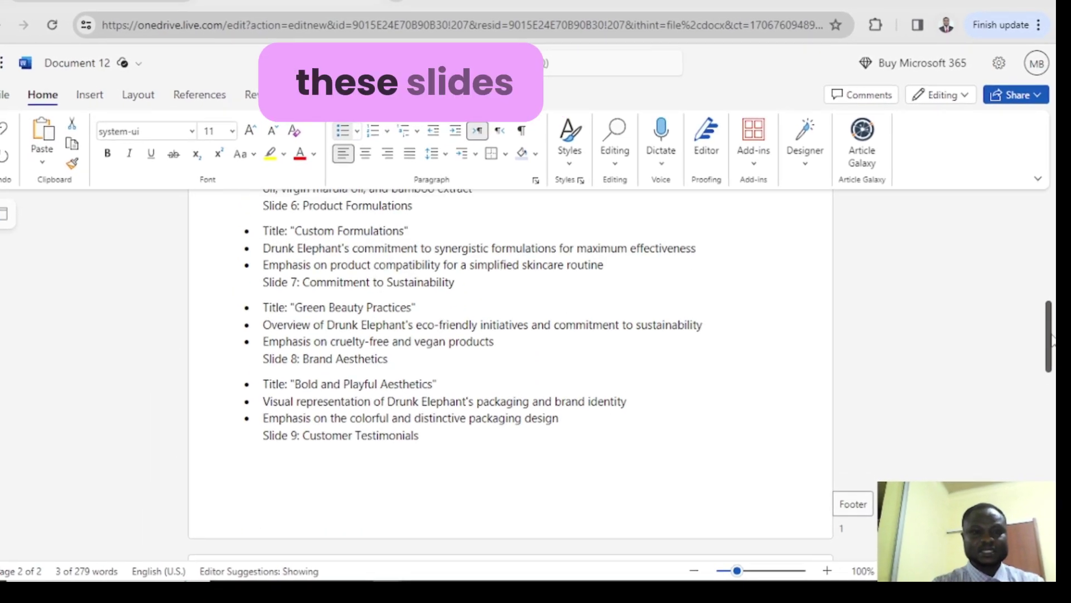
{"action": "scroll", "coordinate": [1062, 328], "scroll_direction": "up", "scroll_amount": 10}
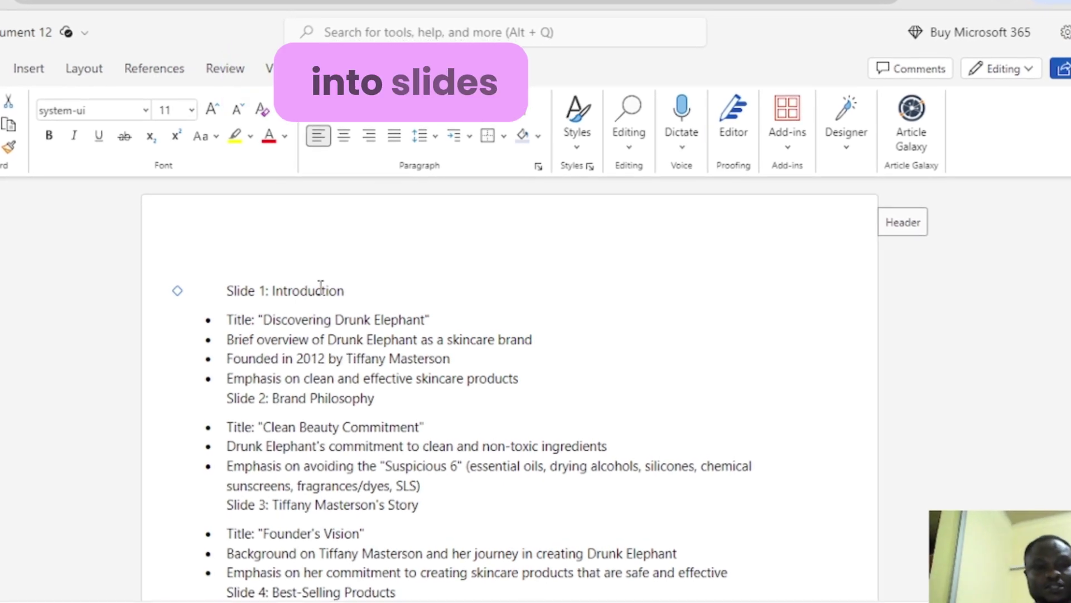
{"action": "left_click_drag", "start_coordinate": [256, 288], "coordinate": [206, 290]}
{"action": "key", "text": "Delete"}
{"action": "left_click", "coordinate": [208, 290]}
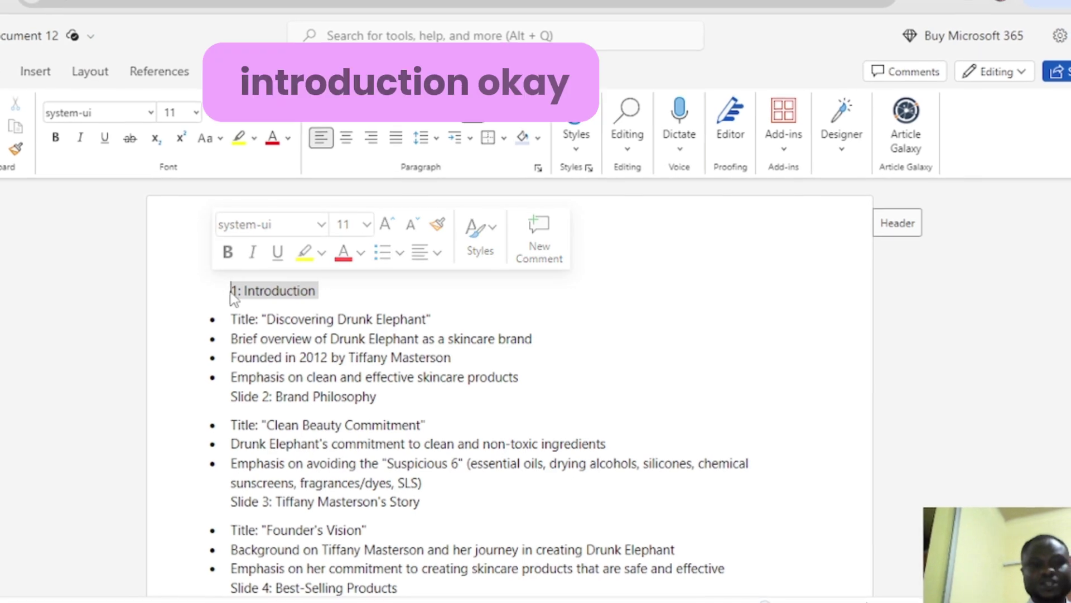
{"action": "left_click", "coordinate": [233, 290]}
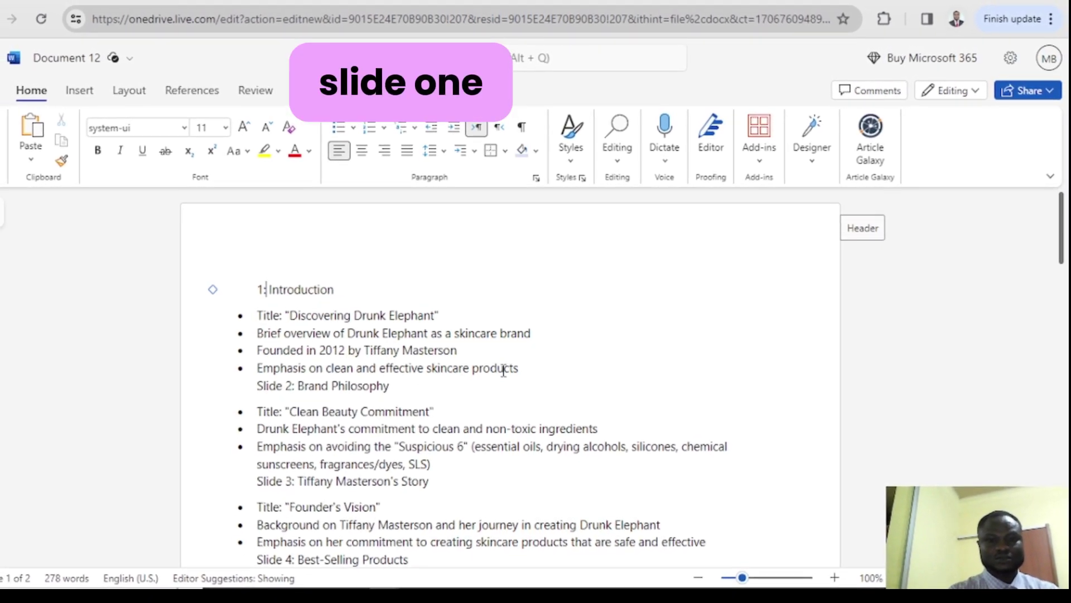
Step: Insert an empty bullet line above the "Slide 2: Brand Philosophy" heading and make that heading bold
{"action": "left_click", "coordinate": [526, 368]}
{"action": "key", "text": "Return"}
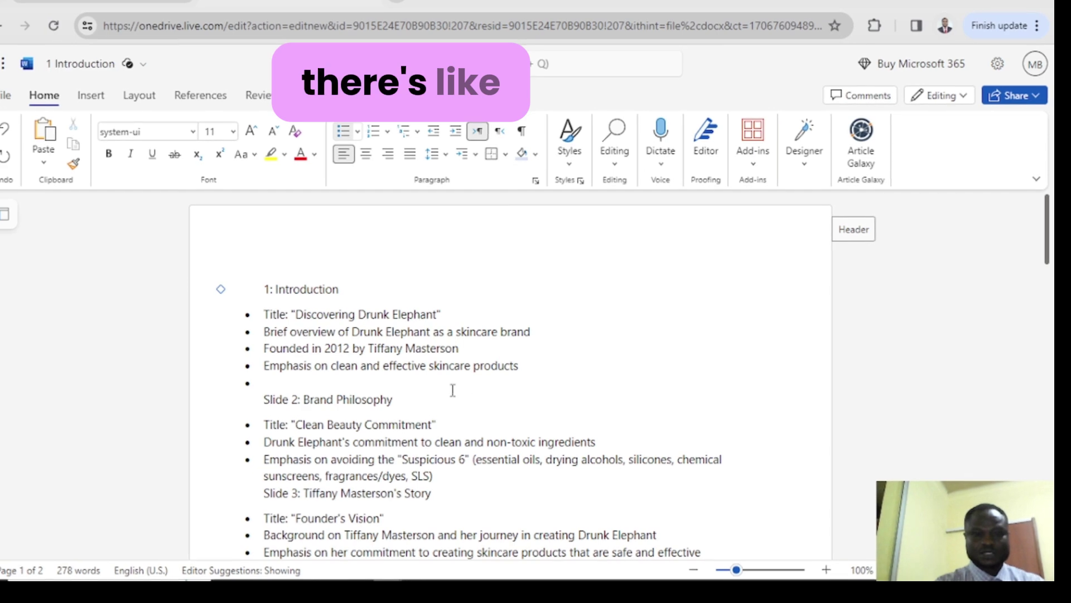
{"action": "left_click_drag", "start_coordinate": [403, 400], "coordinate": [258, 405]}
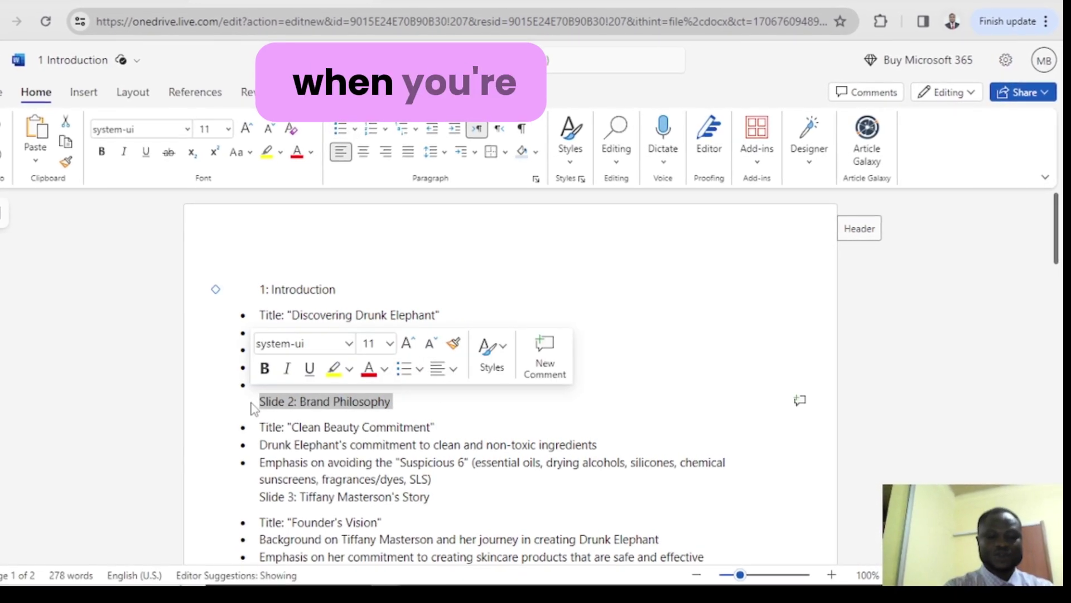
{"action": "left_click", "coordinate": [265, 367]}
Step: Make the "1: Introduction" heading bold
{"action": "left_click_drag", "start_coordinate": [335, 290], "coordinate": [251, 291]}
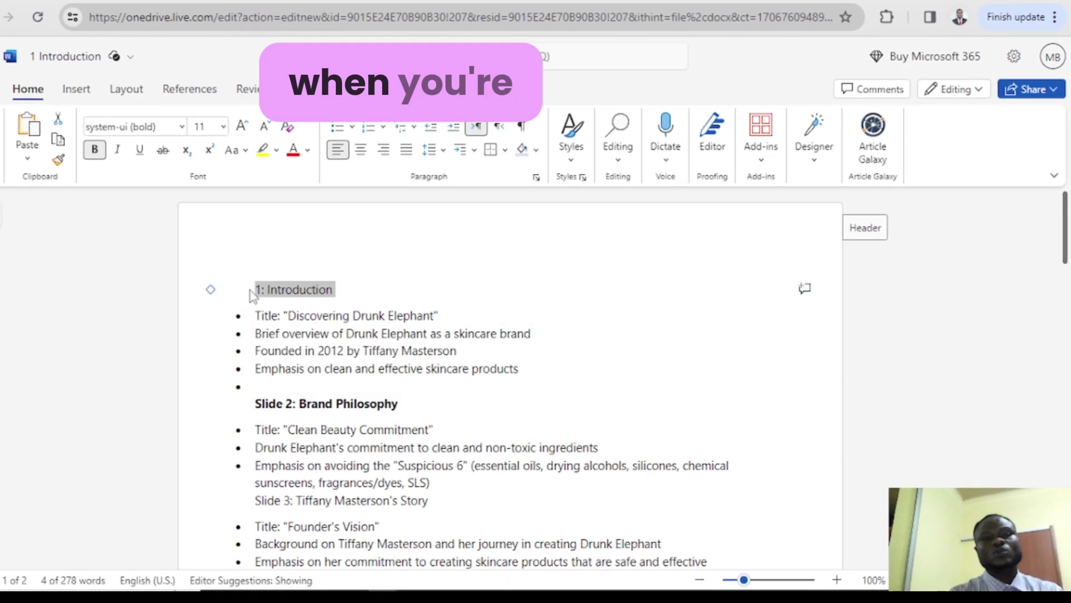
{"action": "left_click", "coordinate": [264, 255]}
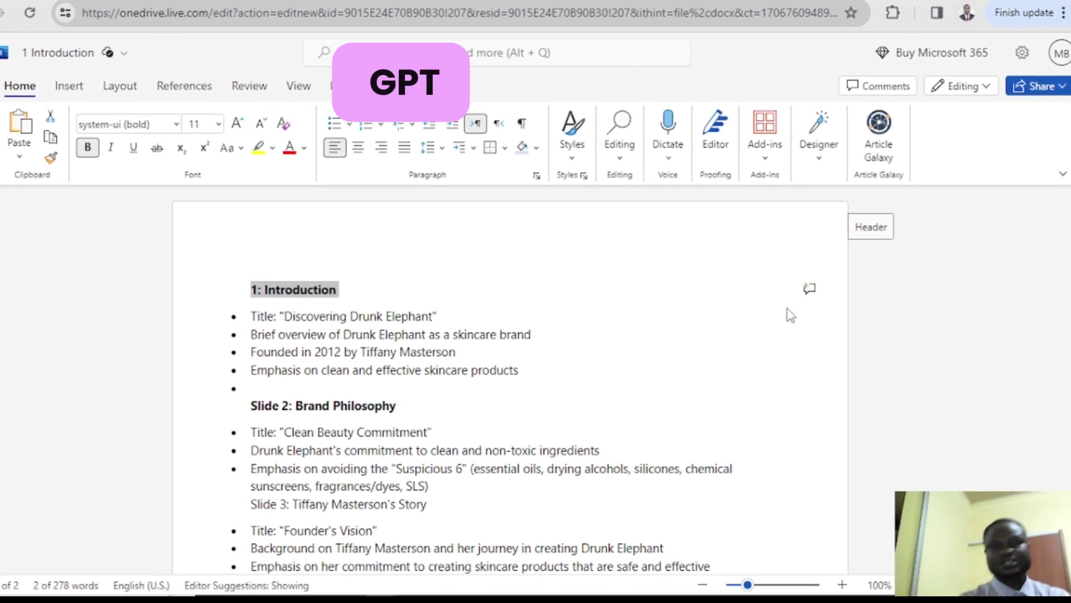
{"action": "left_click", "coordinate": [787, 318]}
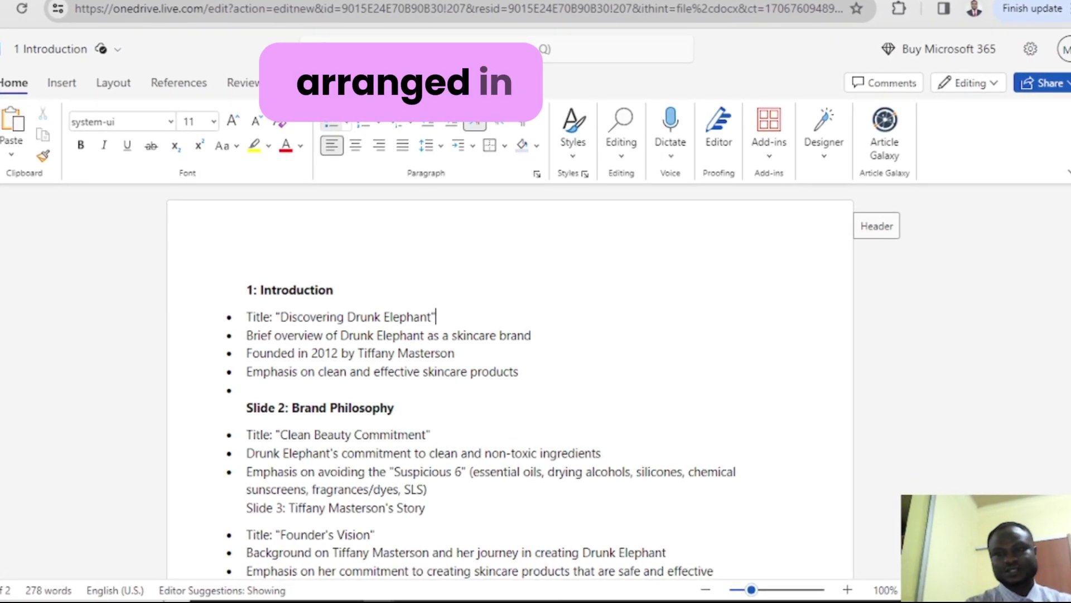
Step: Make the Slide 3 heading bold and insert an empty bullet line above it
{"action": "scroll", "coordinate": [510, 390], "scroll_direction": "down", "scroll_amount": 5}
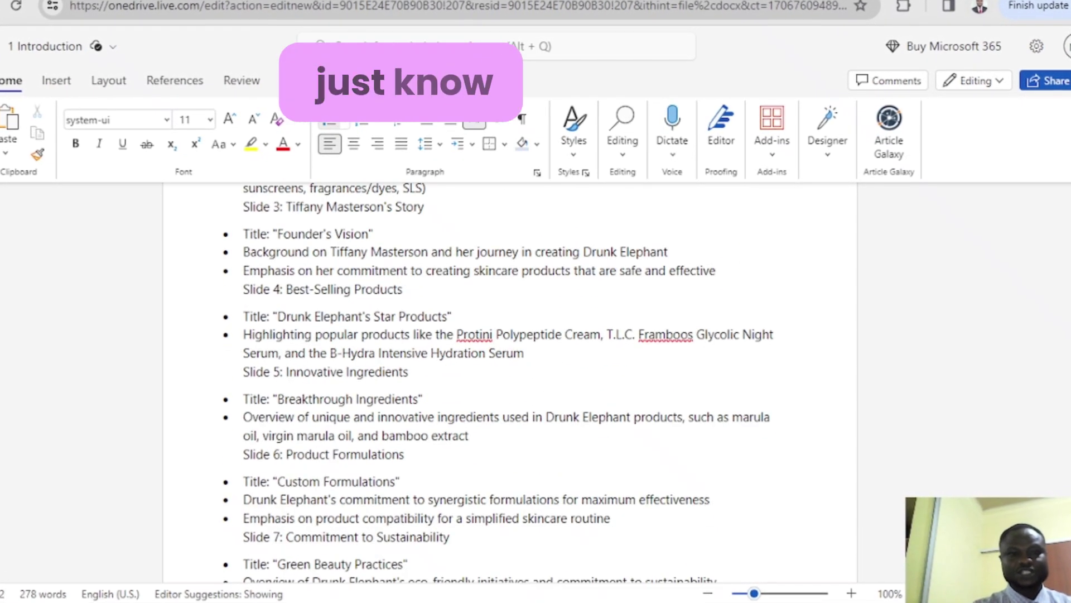
{"action": "scroll", "coordinate": [471, 279], "scroll_direction": "up", "scroll_amount": 1}
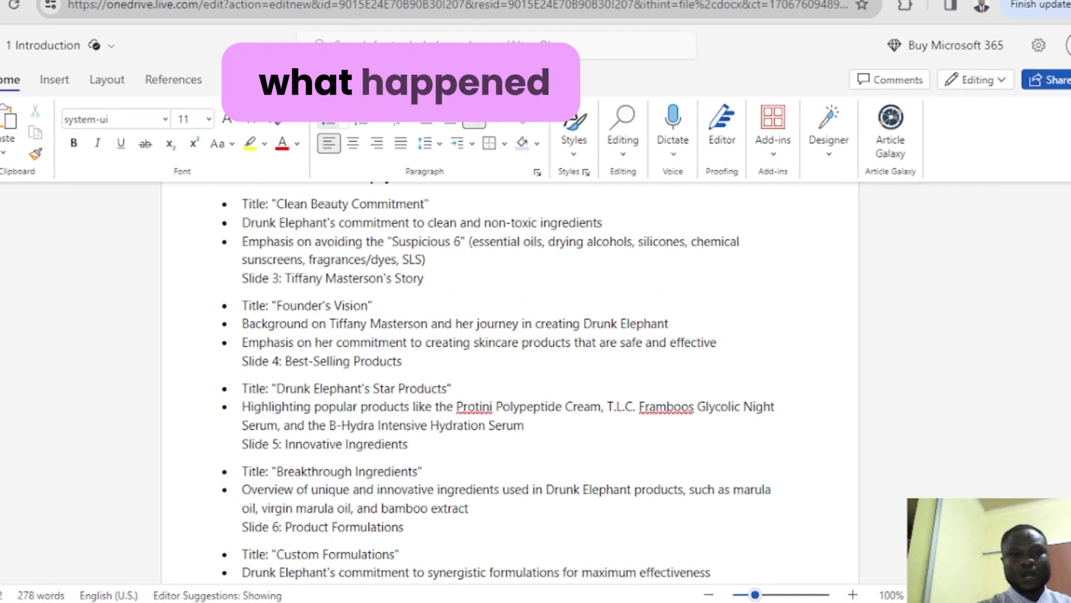
{"action": "left_click", "coordinate": [205, 285]}
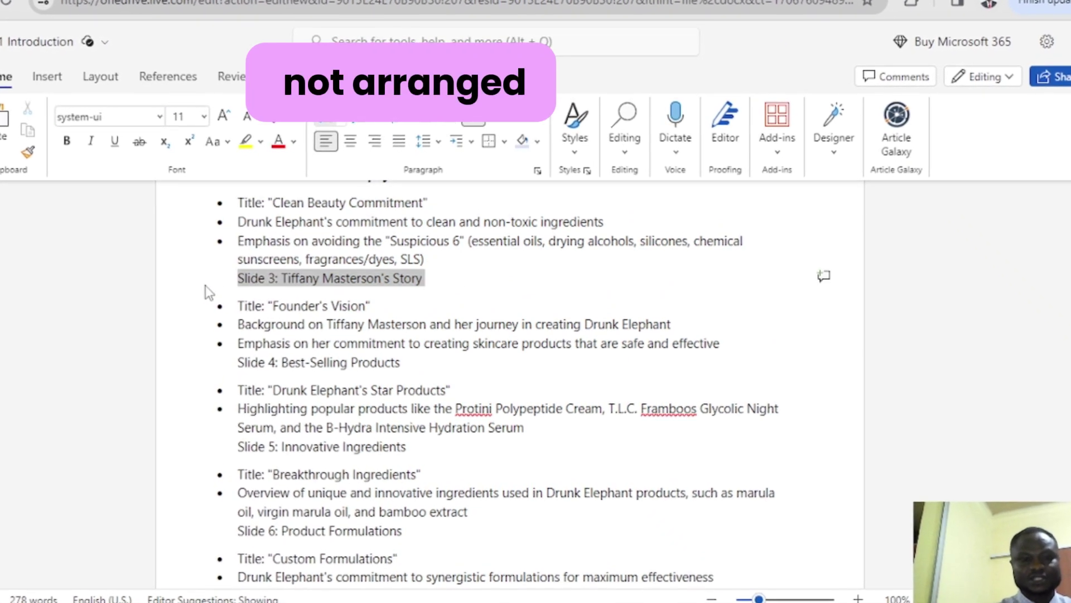
{"action": "key", "text": "ctrl+b"}
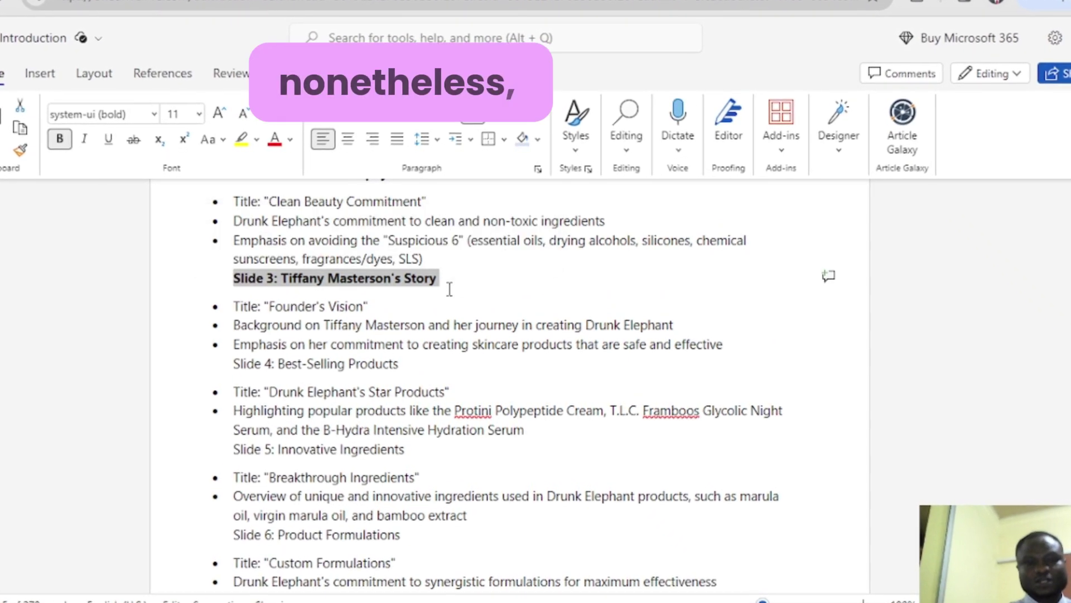
{"action": "left_click", "coordinate": [435, 261]}
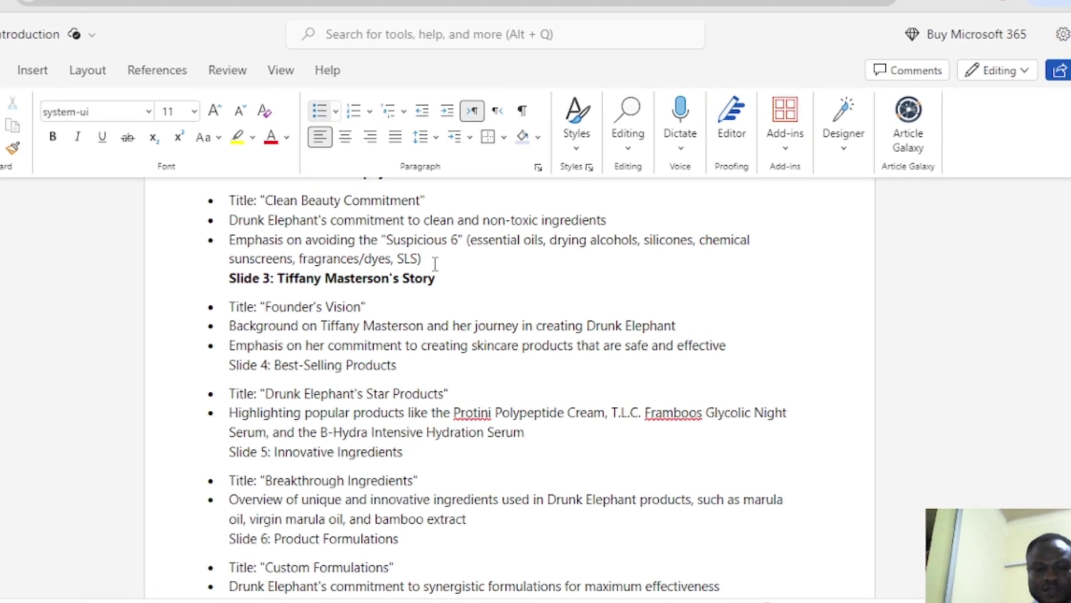
{"action": "key", "text": "Return"}
{"action": "scroll", "coordinate": [789, 332], "scroll_direction": "down", "scroll_amount": 2}
{"action": "scroll", "coordinate": [789, 333], "scroll_direction": "up", "scroll_amount": 2}
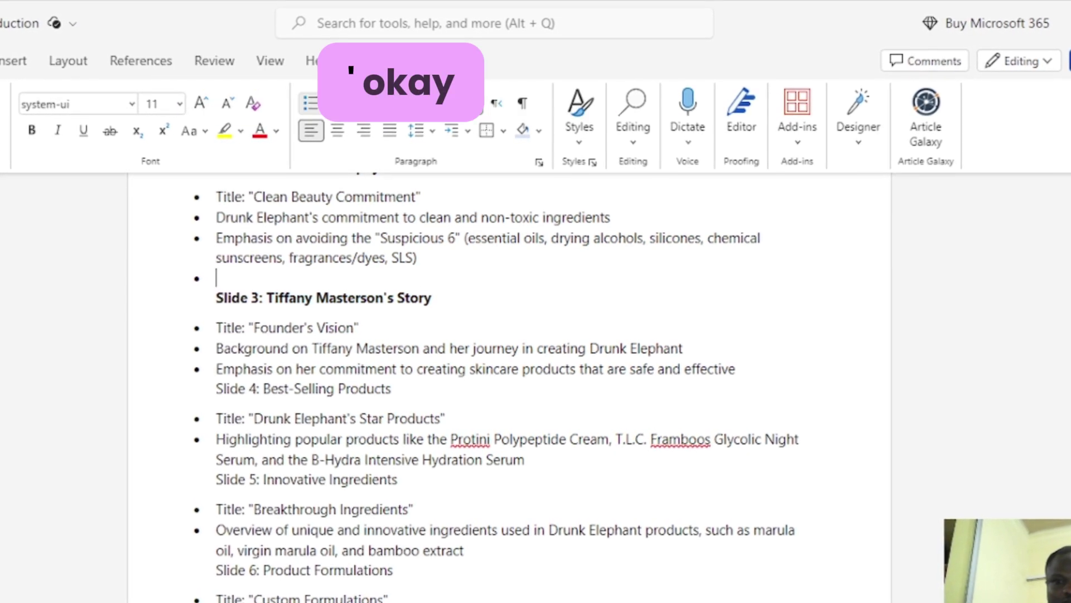
Step: Insert an empty bullet line above the "Slide 4: Best-Selling Products" heading and make that heading bold
{"action": "scroll", "coordinate": [732, 380], "scroll_direction": "down", "scroll_amount": 1}
{"action": "left_click", "coordinate": [759, 346]}
{"action": "key", "text": "Return"}
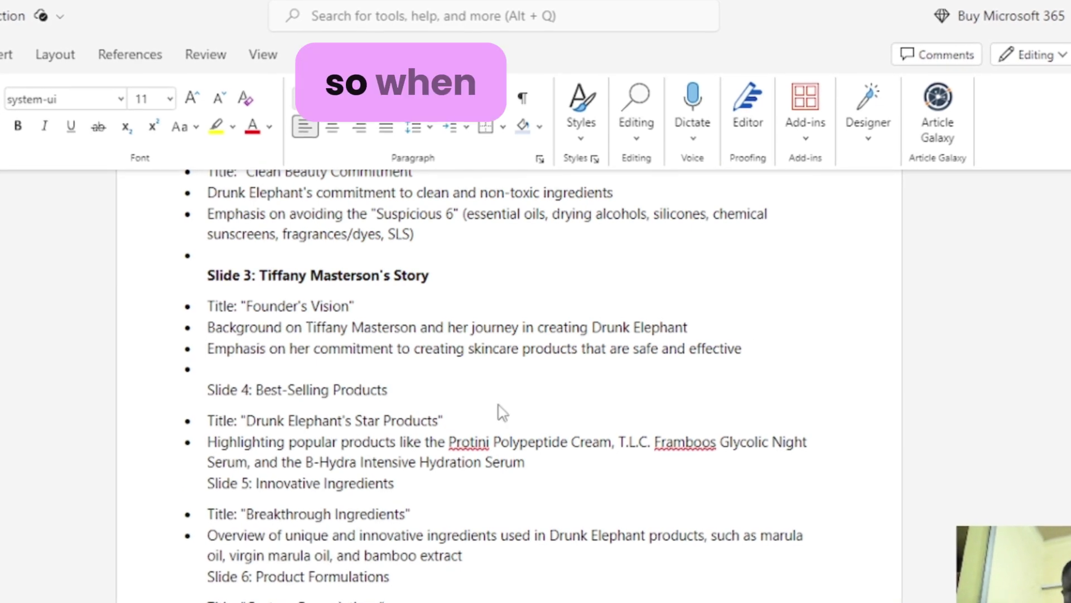
{"action": "left_click_drag", "start_coordinate": [391, 390], "coordinate": [200, 404]}
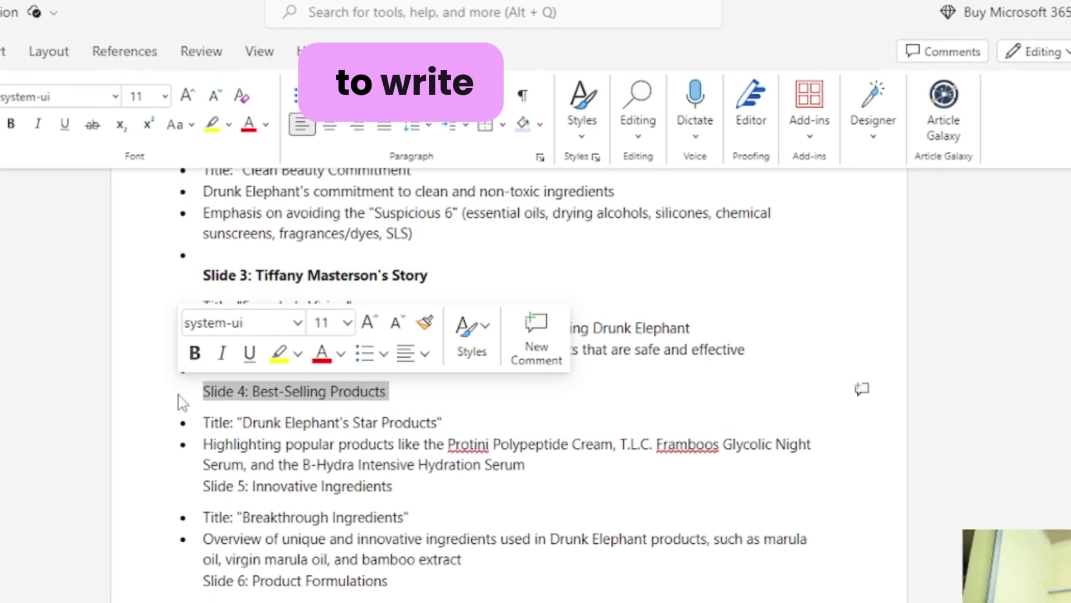
{"action": "key", "text": "ctrl+b"}
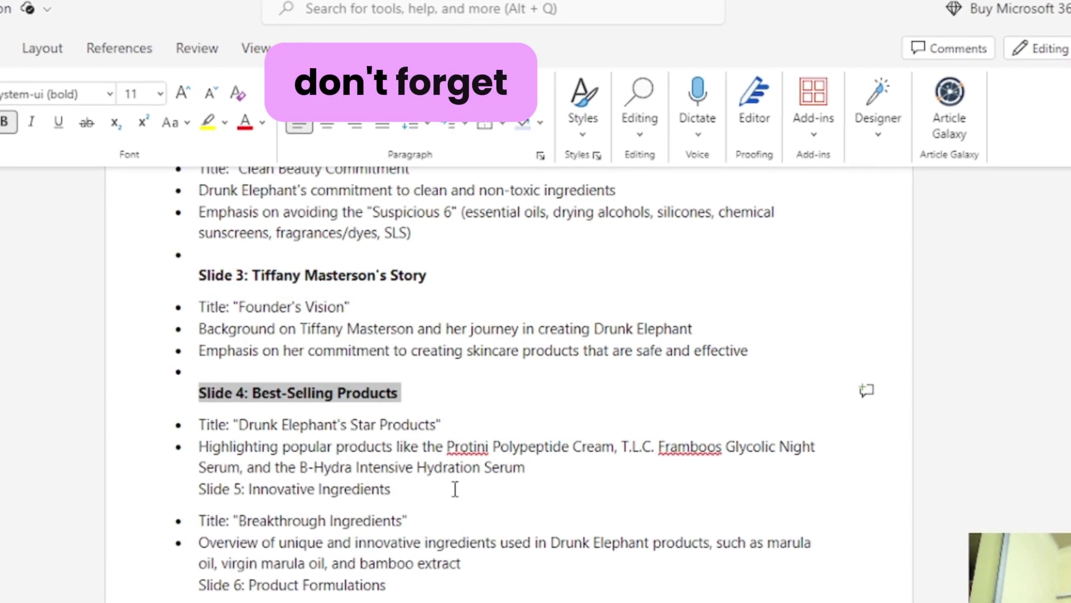
Step: Make the Slide 5, Slide 6 and Slide 7 headings bold
{"action": "left_click_drag", "start_coordinate": [391, 488], "coordinate": [179, 491]}
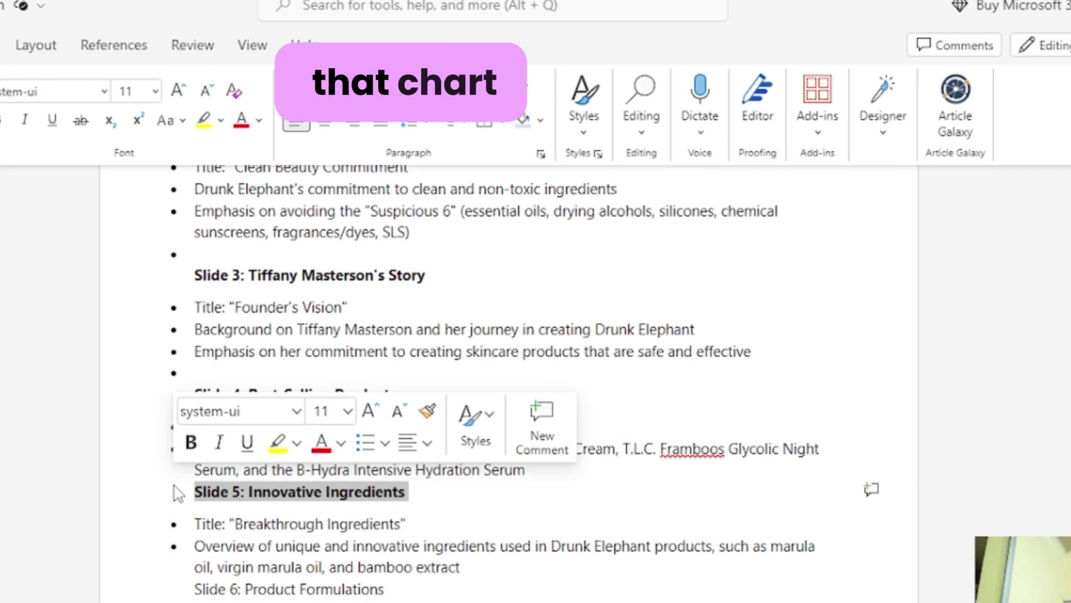
{"action": "key", "text": "ctrl+b"}
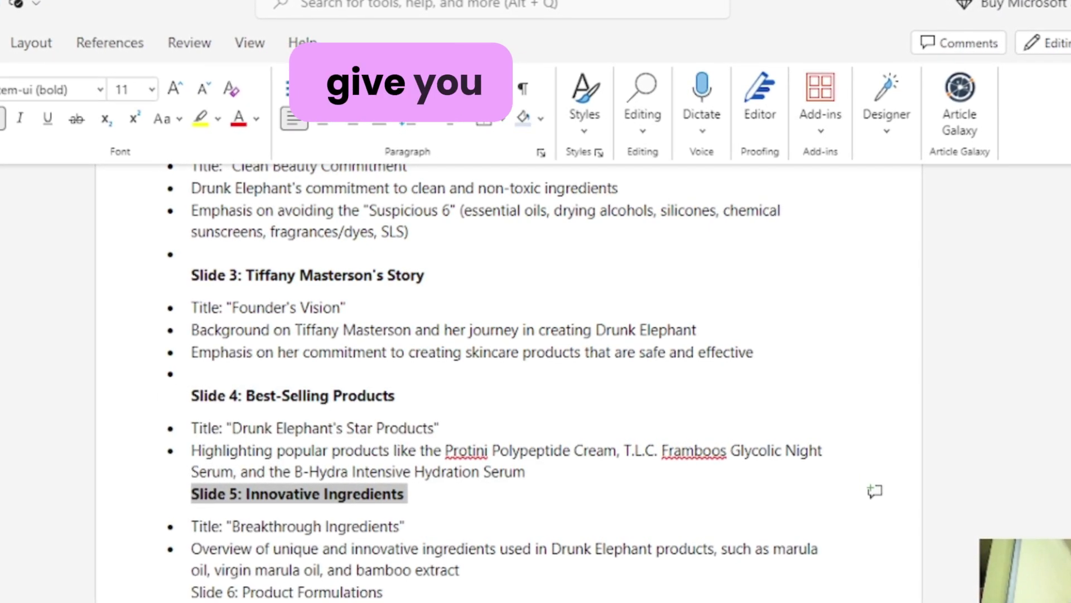
{"action": "scroll", "coordinate": [544, 391], "scroll_direction": "down", "scroll_amount": 5}
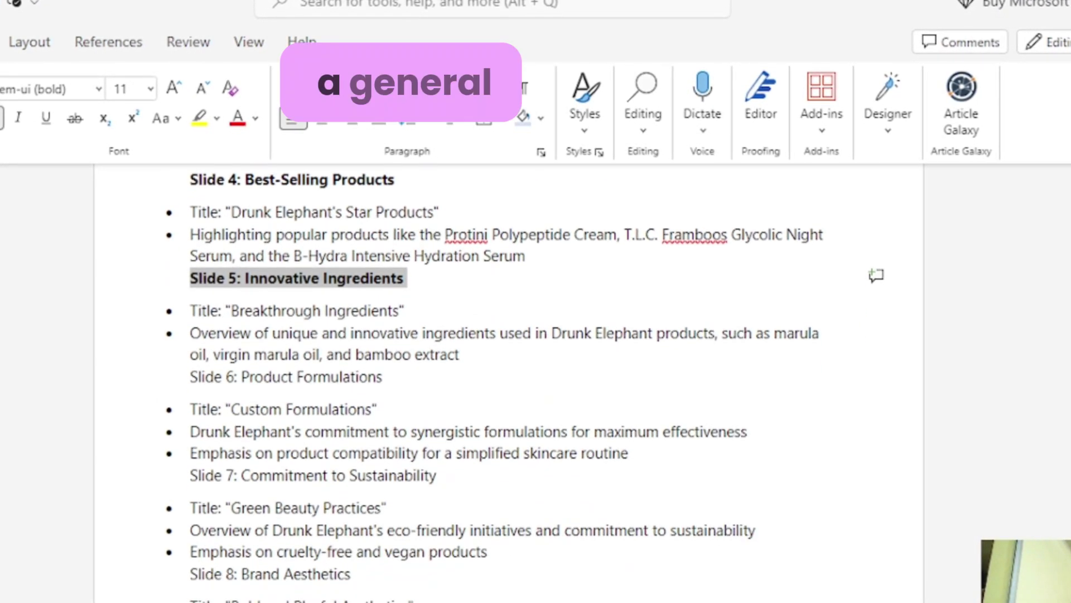
{"action": "left_click_drag", "start_coordinate": [381, 356], "coordinate": [117, 354]}
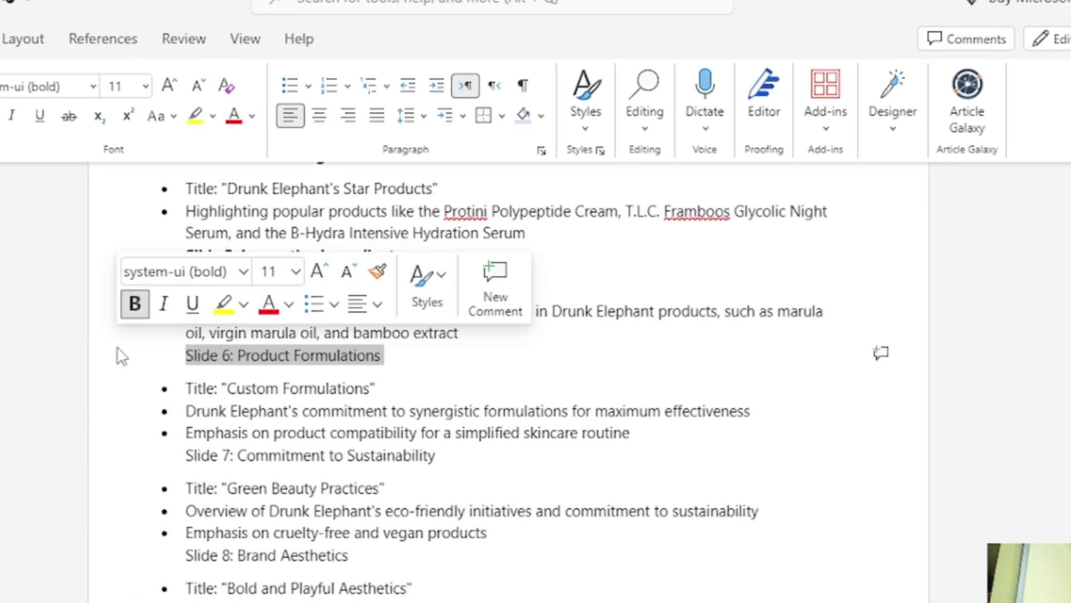
{"action": "key", "text": "ctrl+b"}
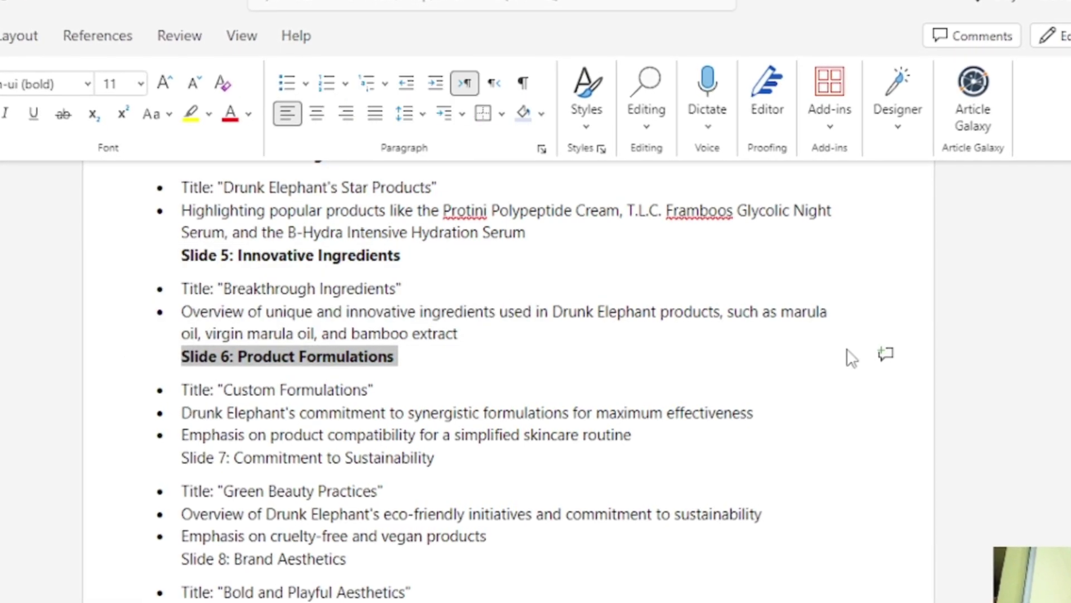
{"action": "left_click", "coordinate": [846, 356]}
{"action": "scroll", "coordinate": [442, 314], "scroll_direction": "down", "scroll_amount": 3}
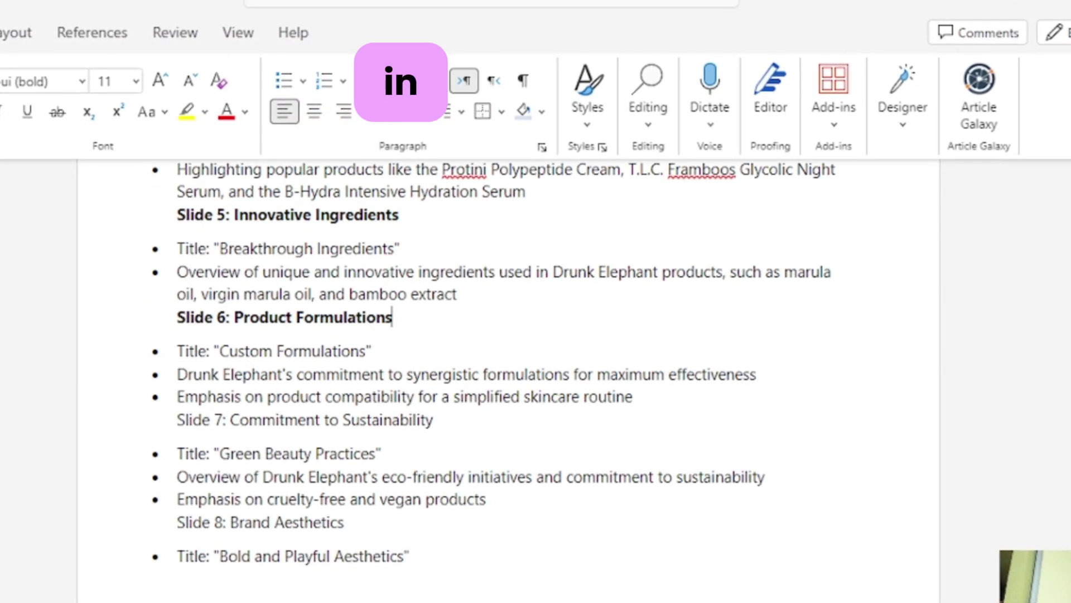
{"action": "left_click_drag", "start_coordinate": [441, 312], "coordinate": [165, 306]}
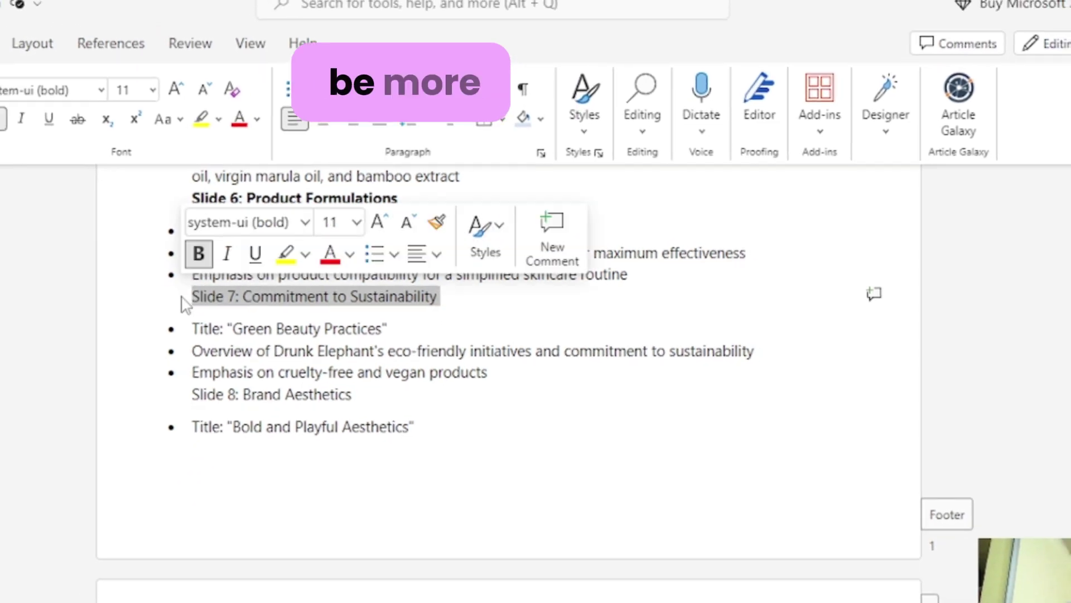
{"action": "key", "text": "ctrl+b"}
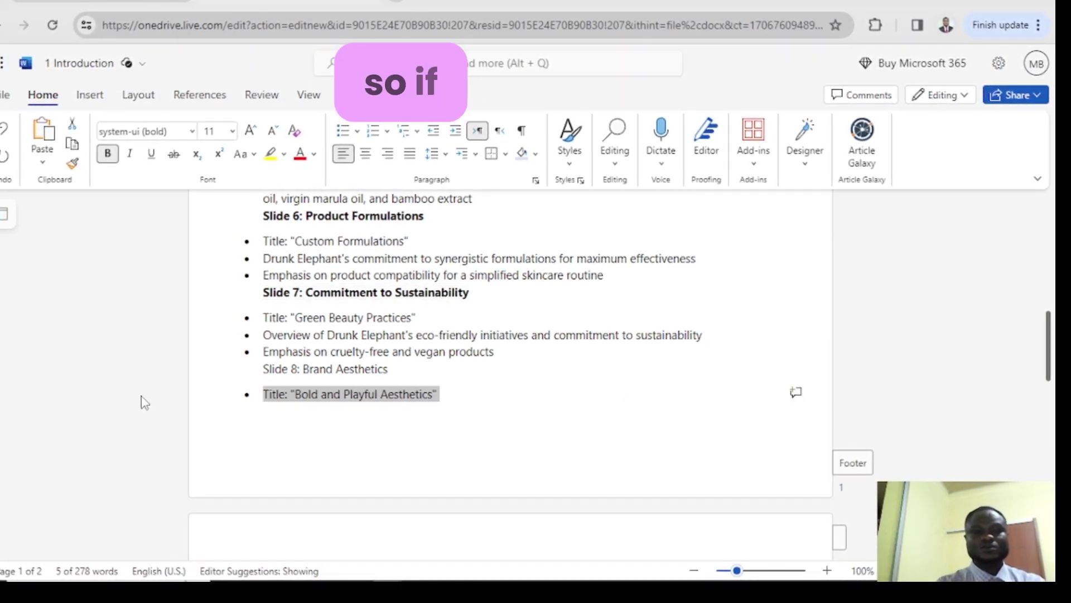
Step: Delete the 'Title: "Bold and Playful Aesthetics"' line under the Slide 8 heading
{"action": "key", "text": "Delete"}
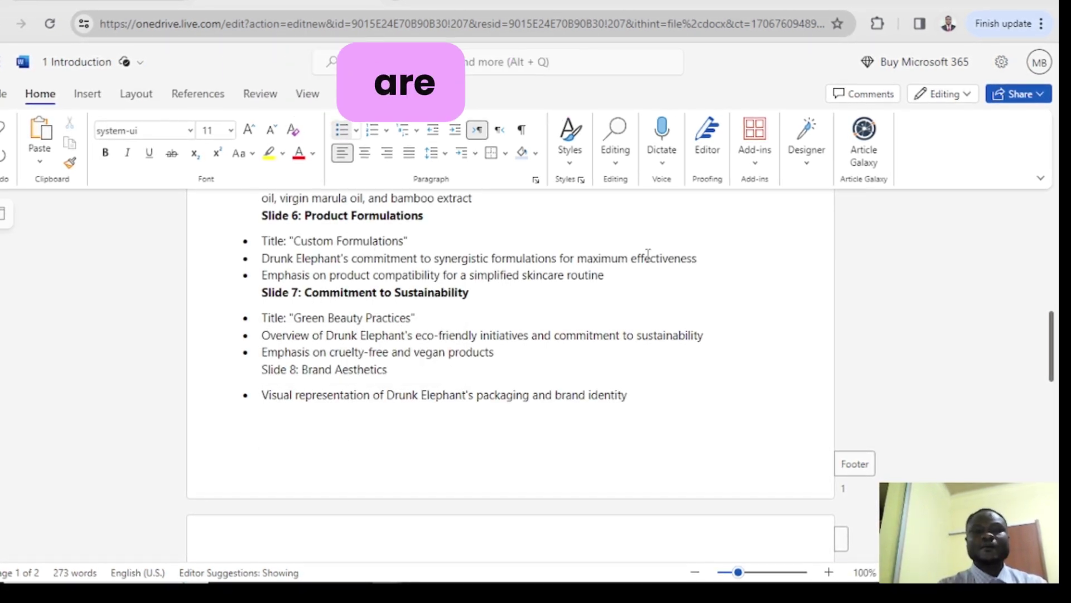
Step: Insert an empty bullet line above each of the Slide 7, Slide 6 and Slide 5 headings
{"action": "left_click", "coordinate": [615, 279]}
{"action": "key", "text": "Return"}
{"action": "left_click_drag", "start_coordinate": [1051, 346], "coordinate": [1041, 304]}
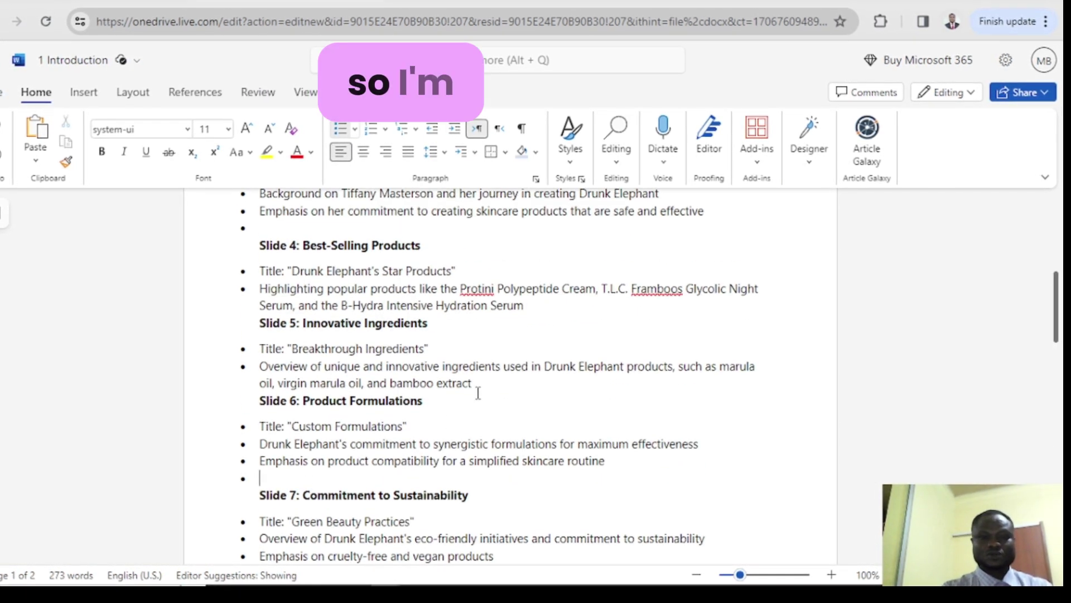
{"action": "key", "text": "Return"}
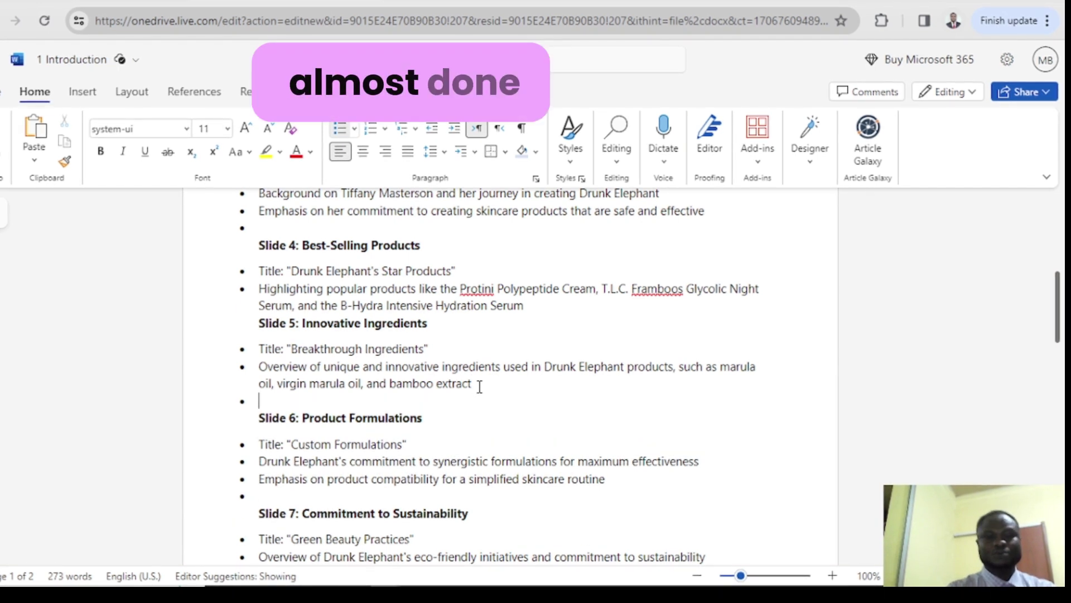
{"action": "left_click", "coordinate": [525, 313]}
{"action": "key", "text": "Return"}
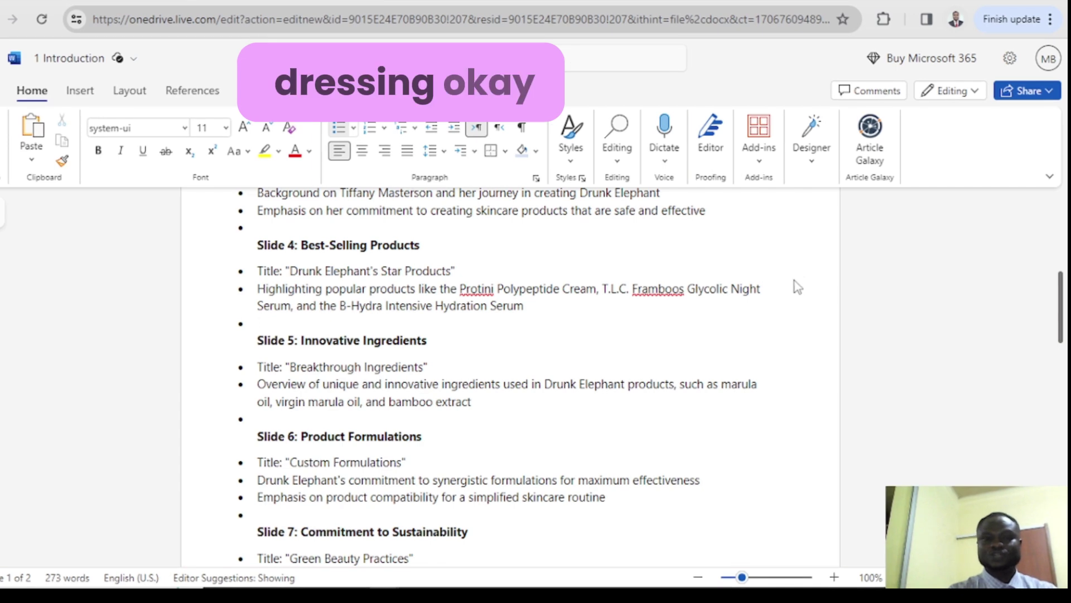
Step: Start exporting the document to a PowerPoint presentation (preview)
{"action": "left_click_drag", "start_coordinate": [1060, 309], "coordinate": [1046, 214]}
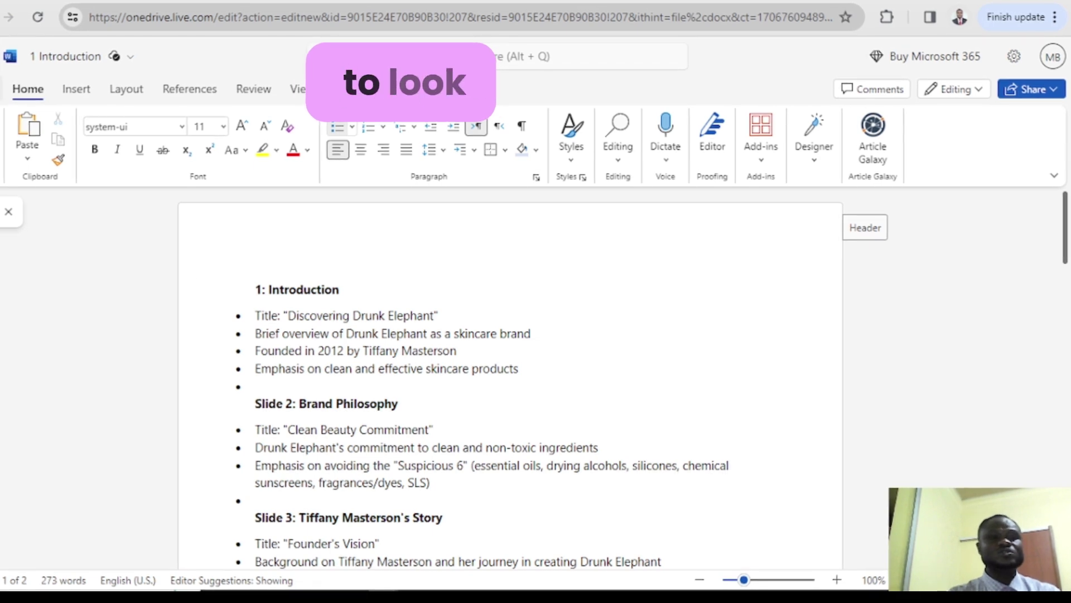
{"action": "key", "text": "alt+f"}
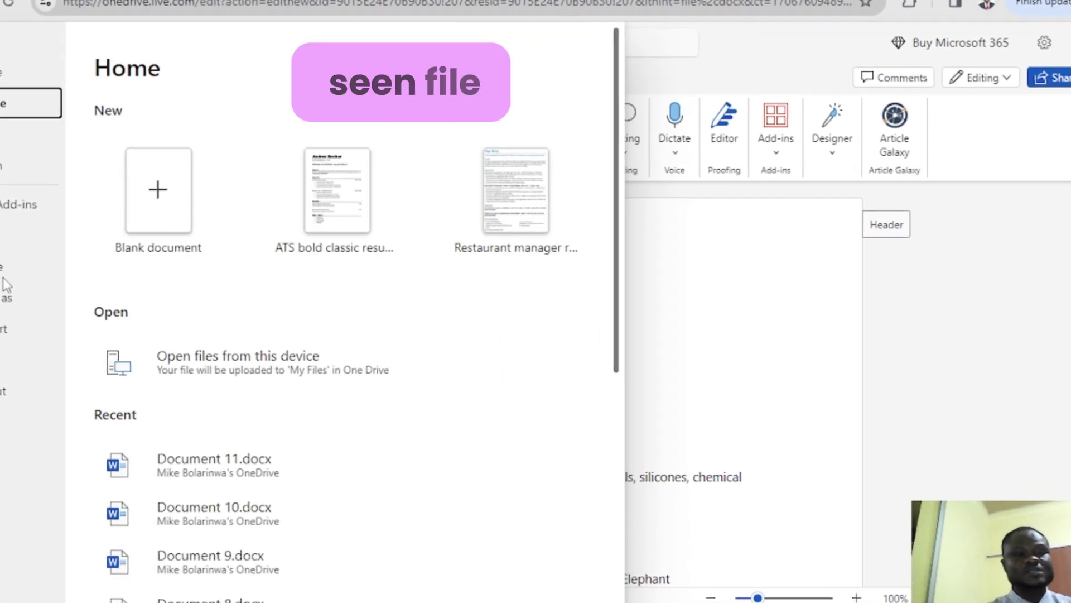
{"action": "key", "text": "e"}
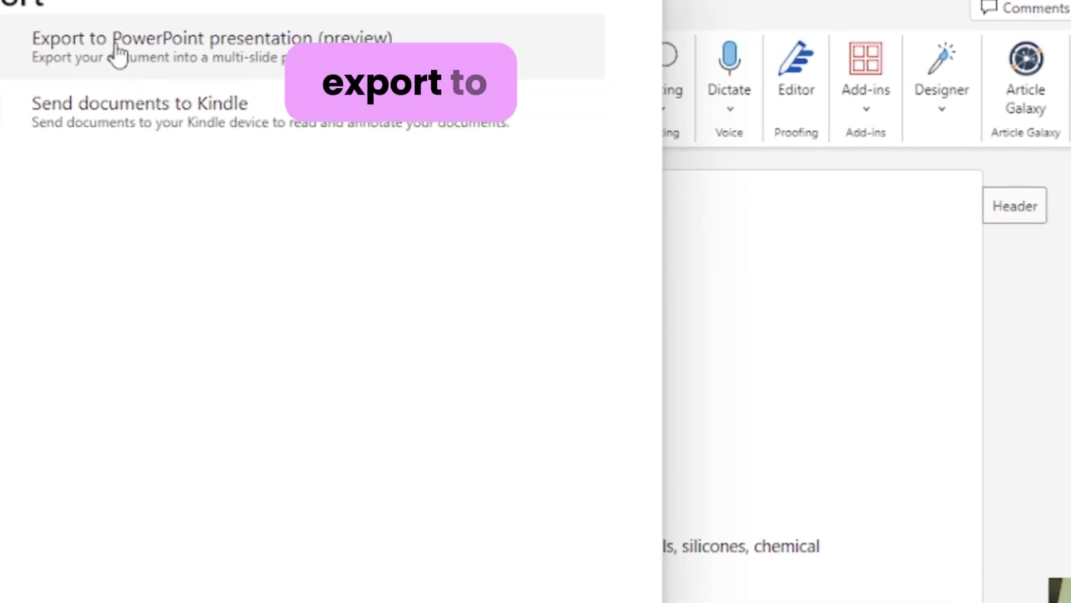
{"action": "left_click", "coordinate": [85, 35]}
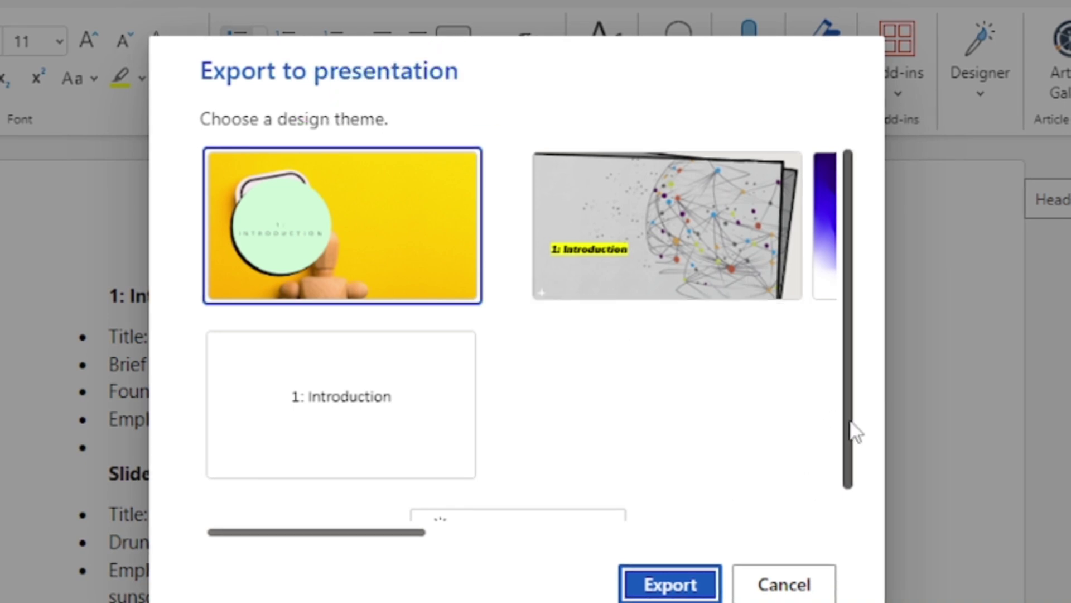
Step: Export the presentation with the teal mosaic and purple circle design theme, and open the finished presentation
{"action": "scroll", "coordinate": [853, 429], "scroll_direction": "down", "scroll_amount": 1}
{"action": "left_click", "coordinate": [508, 501]}
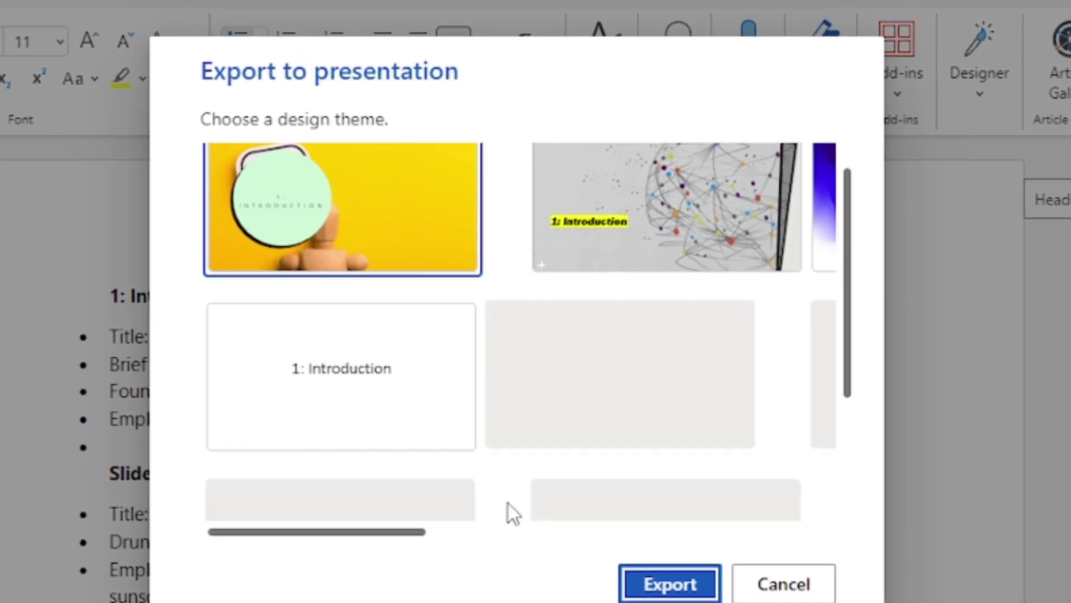
{"action": "left_click_drag", "start_coordinate": [845, 304], "coordinate": [852, 432]}
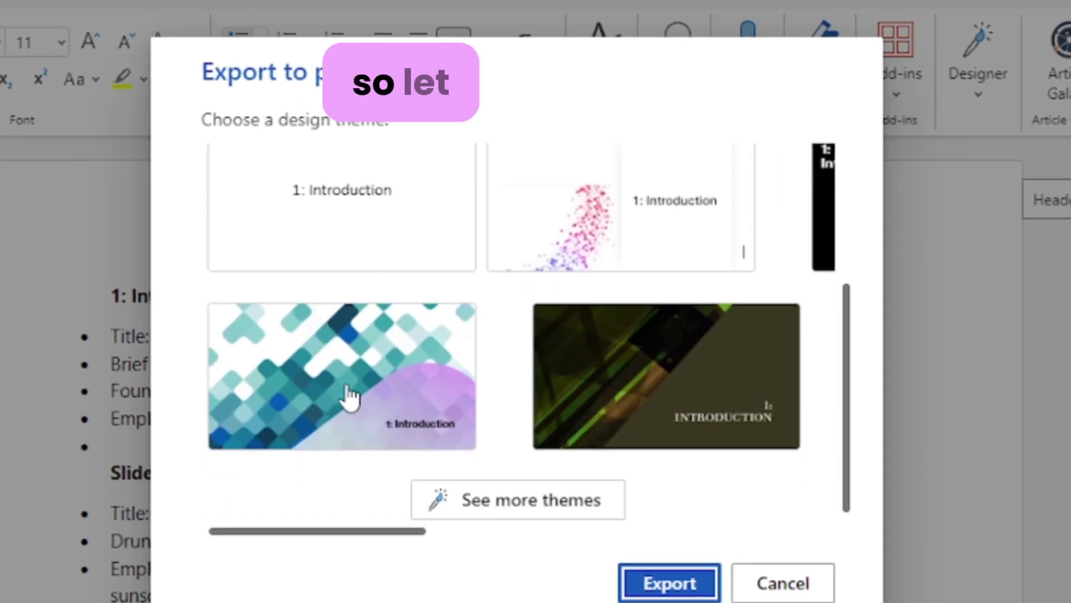
{"action": "left_click", "coordinate": [237, 375]}
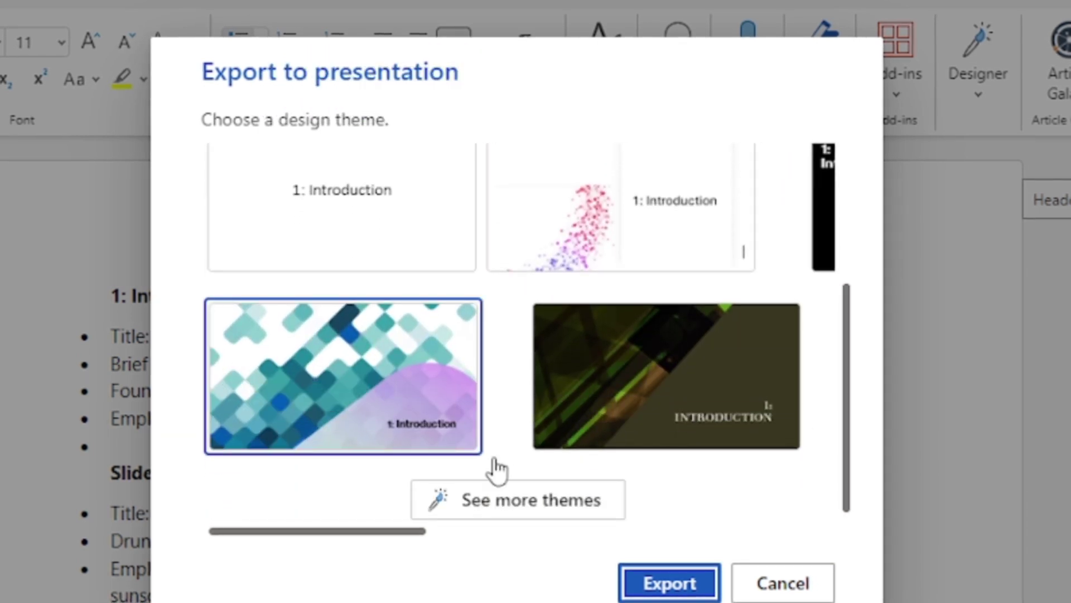
{"action": "left_click", "coordinate": [669, 583]}
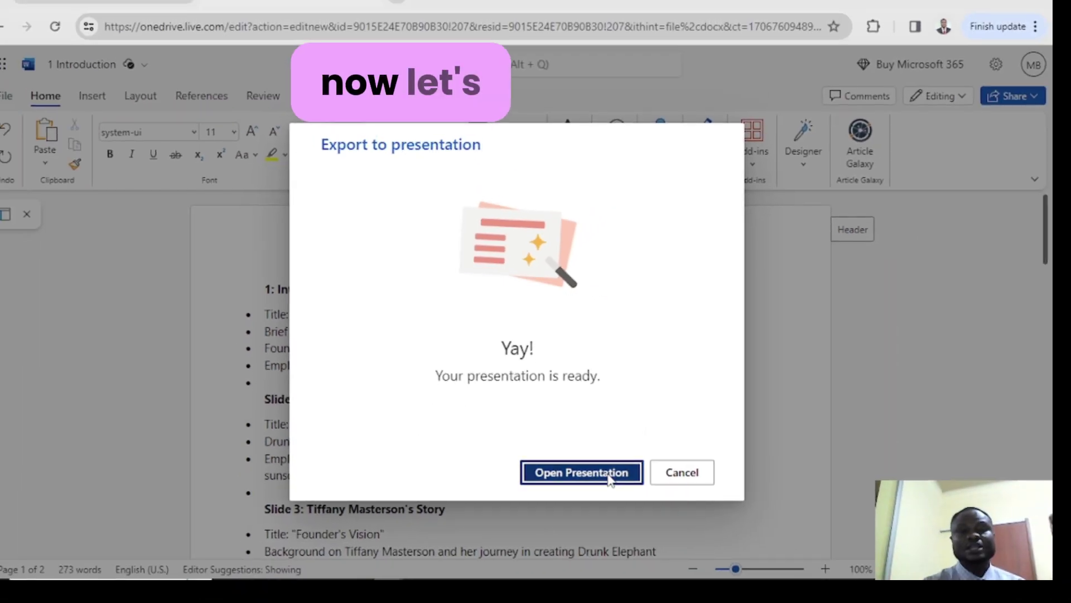
{"action": "left_click", "coordinate": [611, 475]}
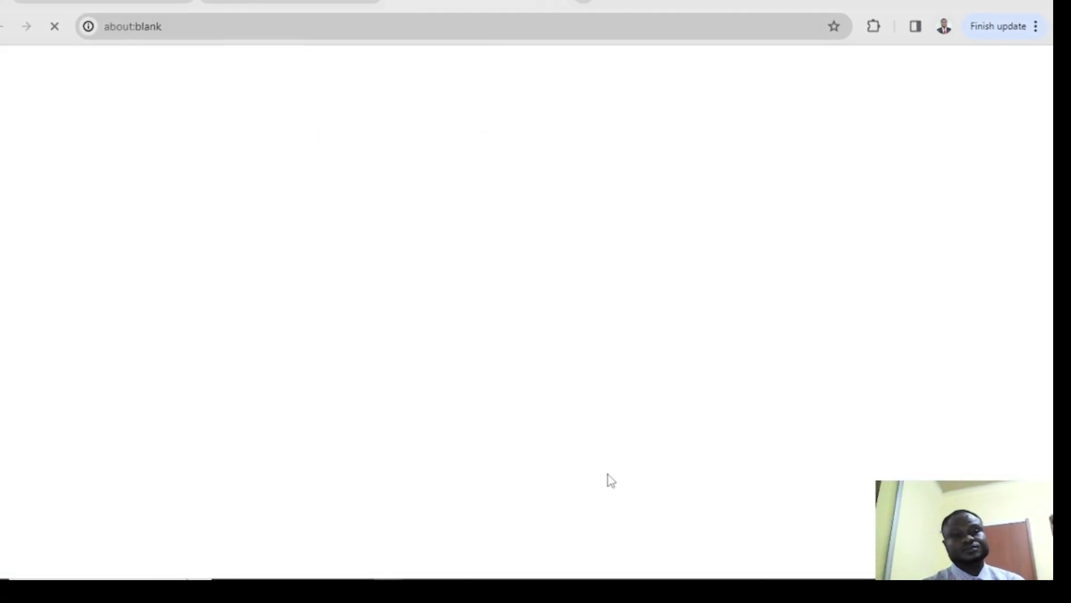